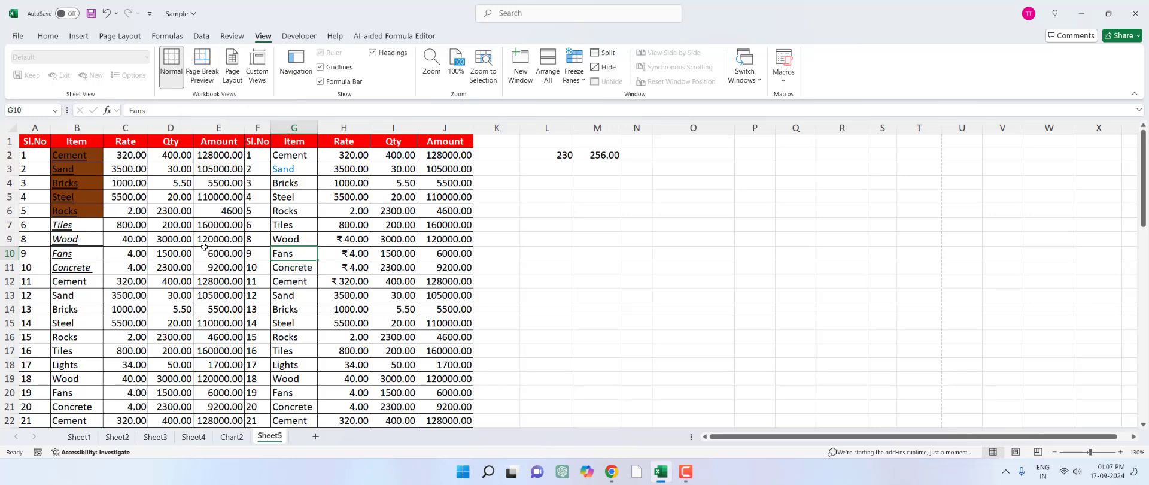
Step: Enter the sum =L2+M2 in N2, giving 486.00, then clear N2 again
left_click(636, 154)
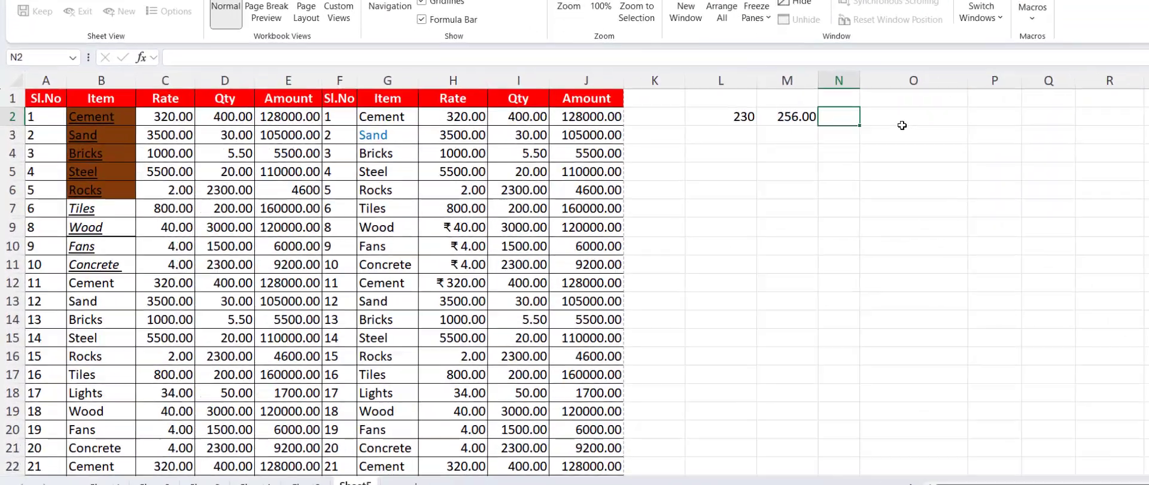
type("=")
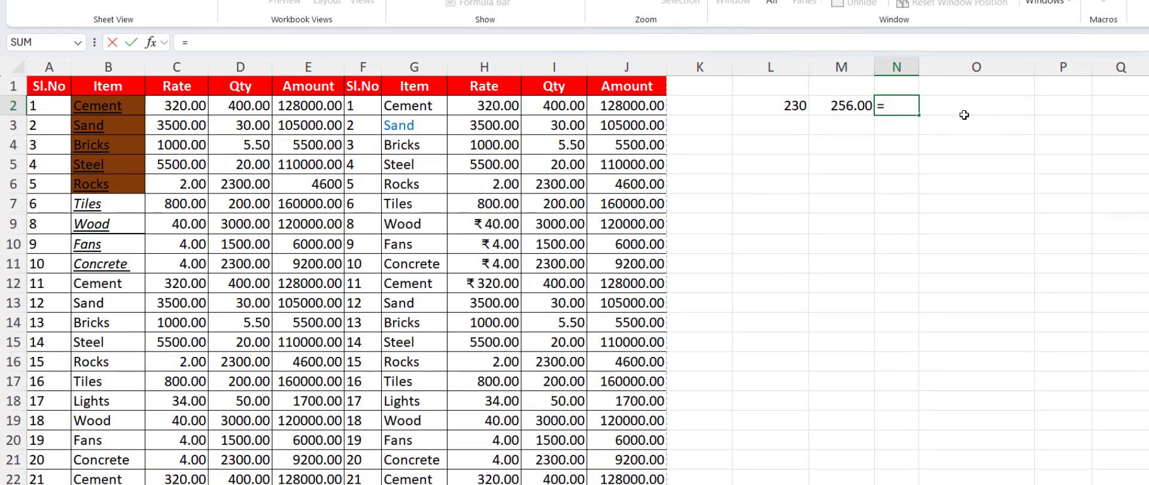
key("Left")
key("Left")
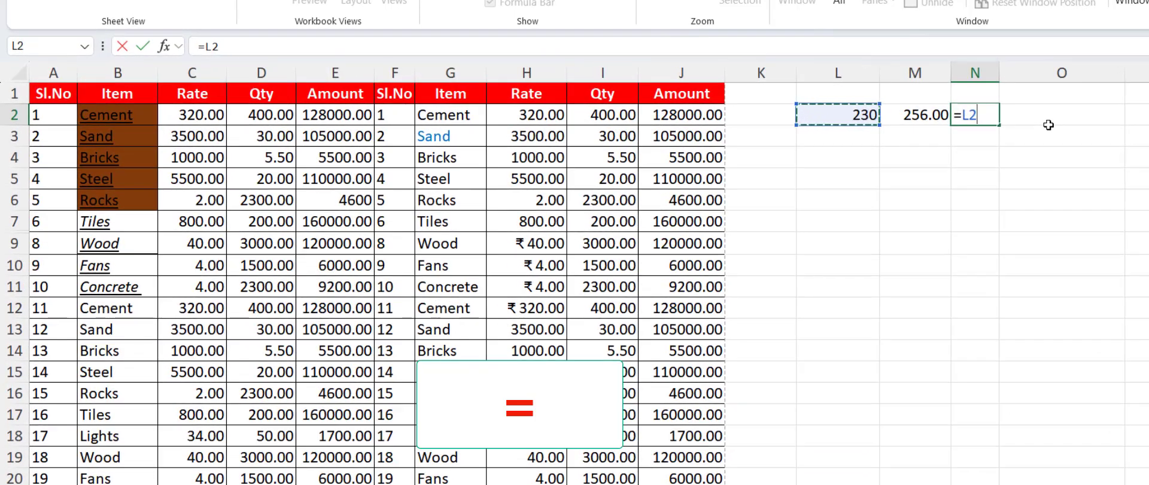
type("+")
key("Left")
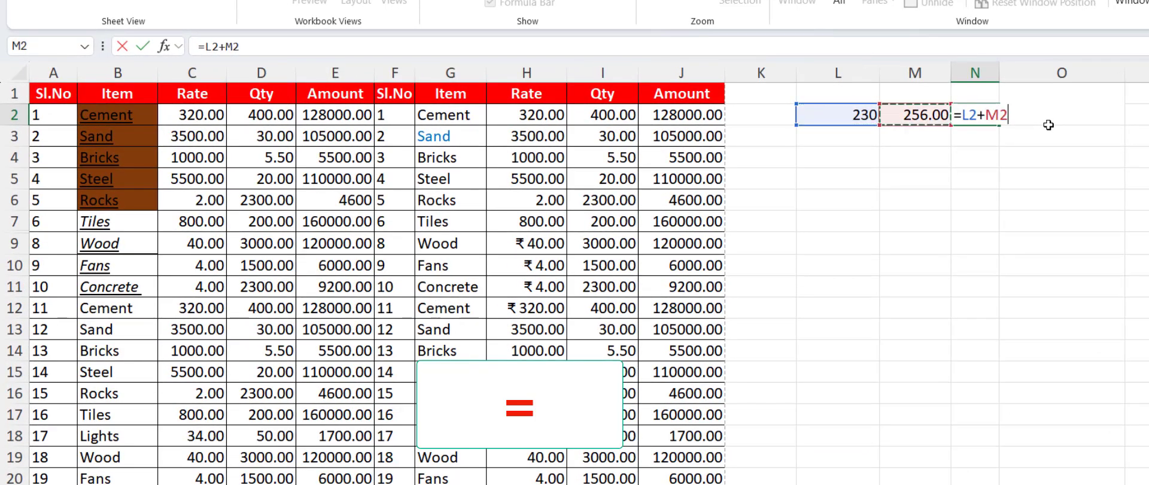
key("Return")
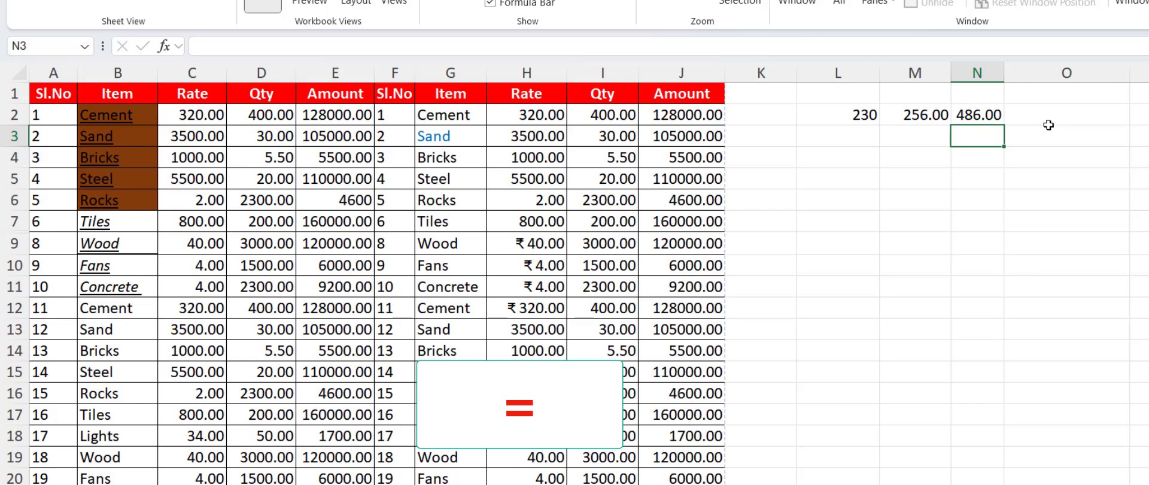
key("Up")
key("Delete")
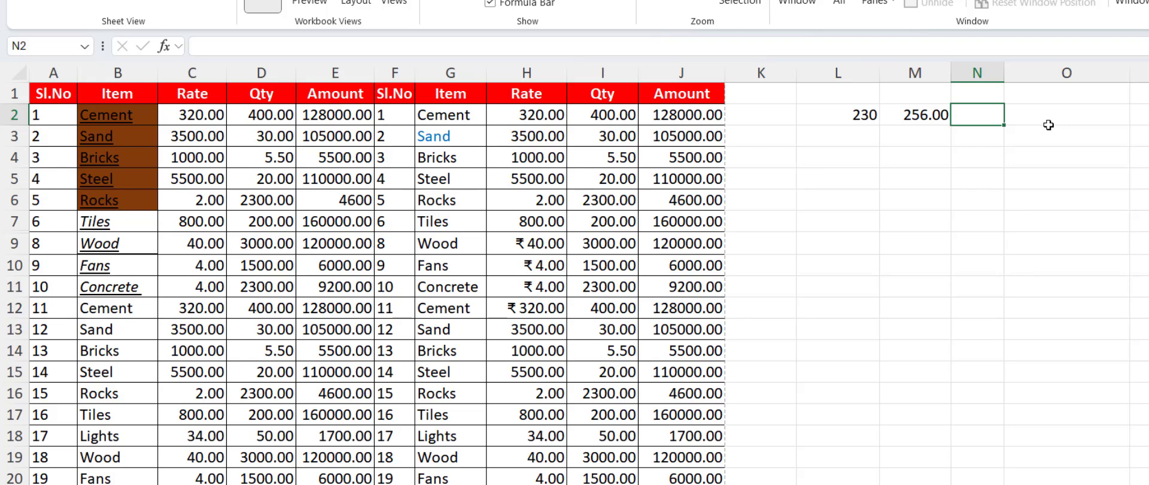
Step: Browse the AVERAGE, COUNT, HYPERLINK and MAX descriptions in Insert Function, inserting nothing
key("shift+F3")
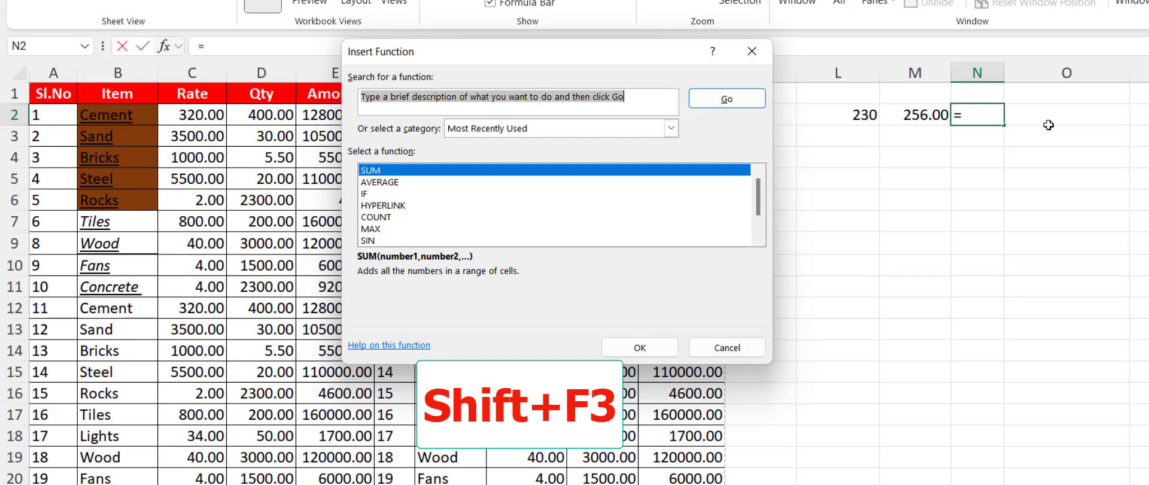
left_click(393, 188)
left_click(398, 217)
left_click(395, 206)
left_click(392, 182)
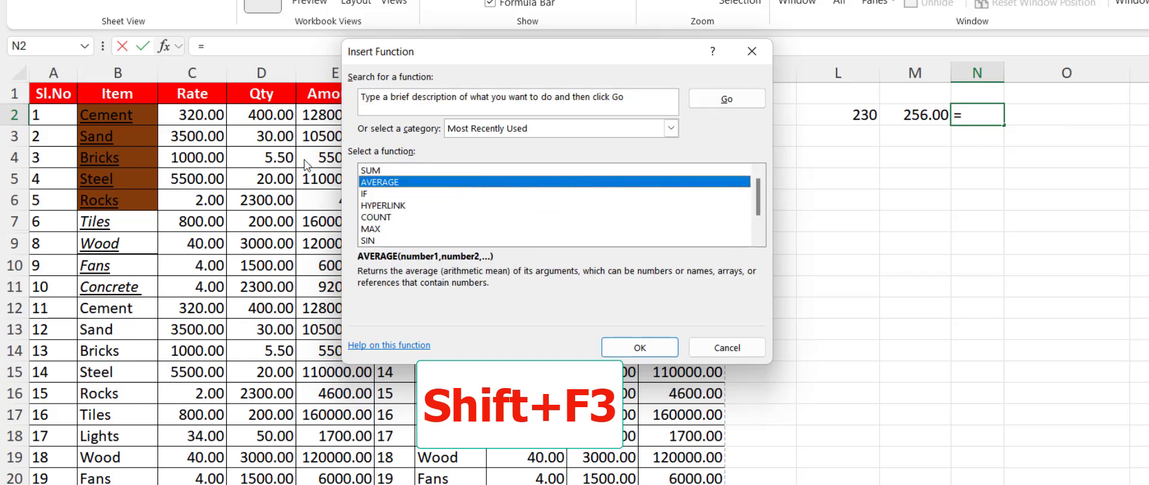
left_click(385, 205)
left_click(384, 217)
left_click(381, 229)
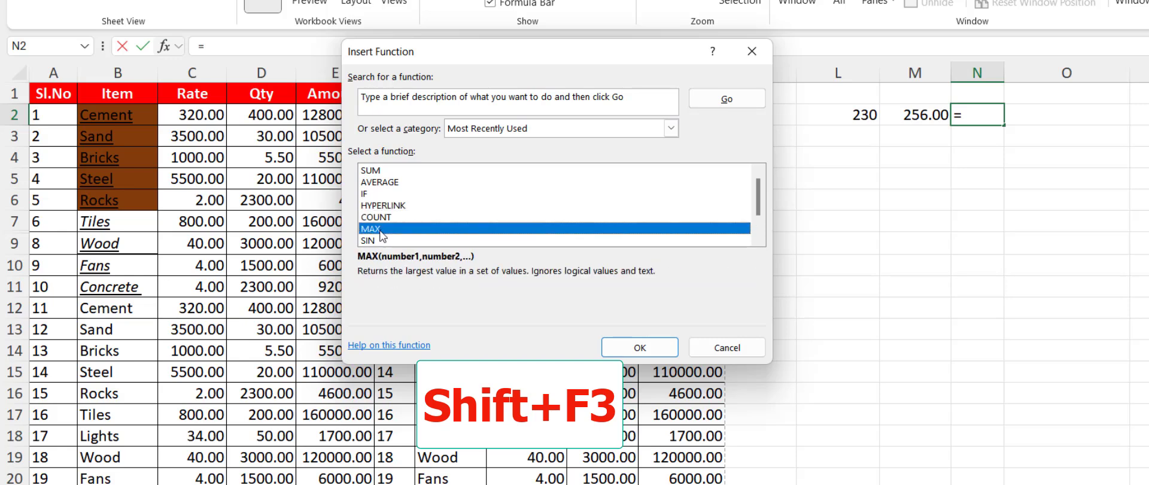
left_click(701, 353)
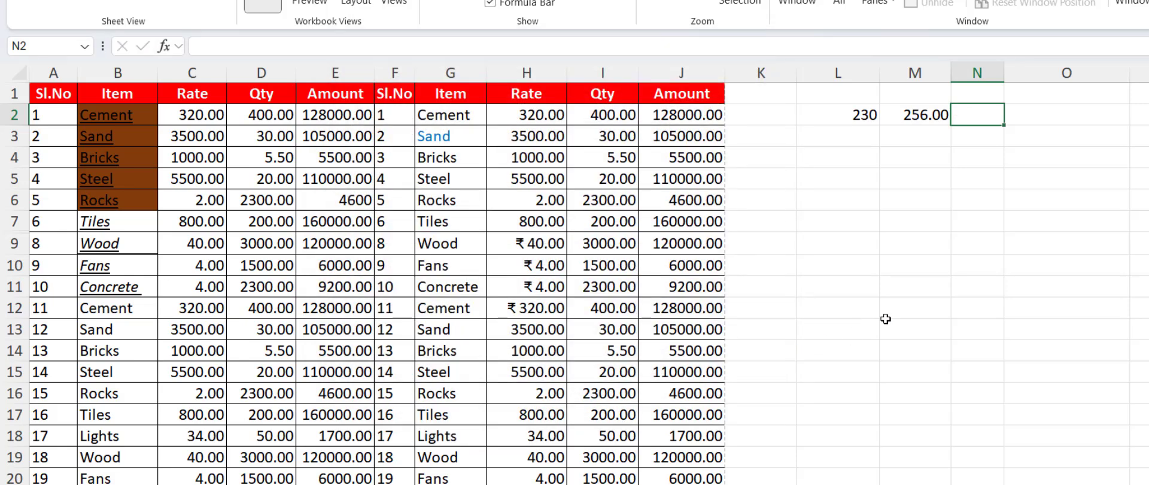
Step: From N3, view the macro list and the Visual Basic editor, then close both
left_click(979, 142)
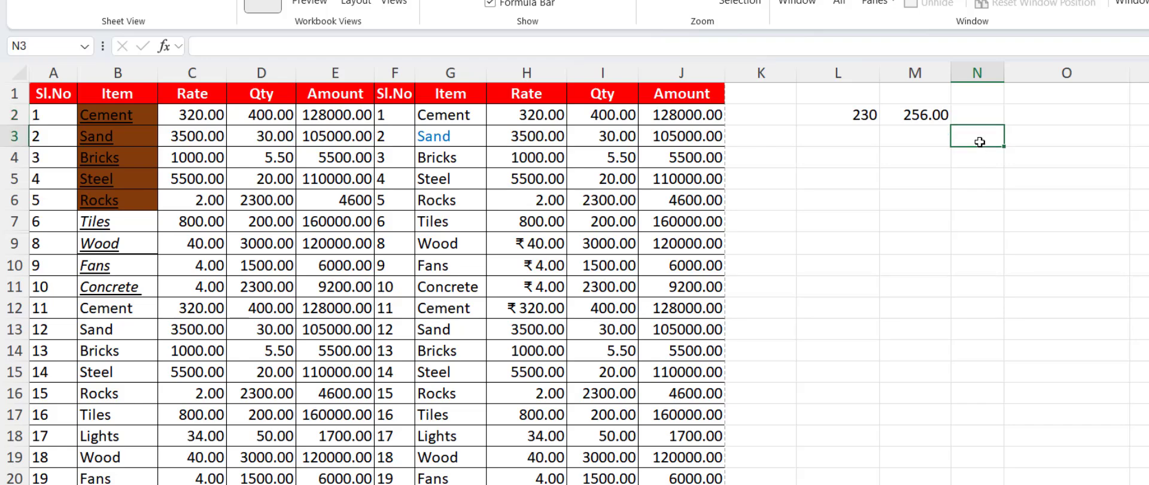
key("alt+F8")
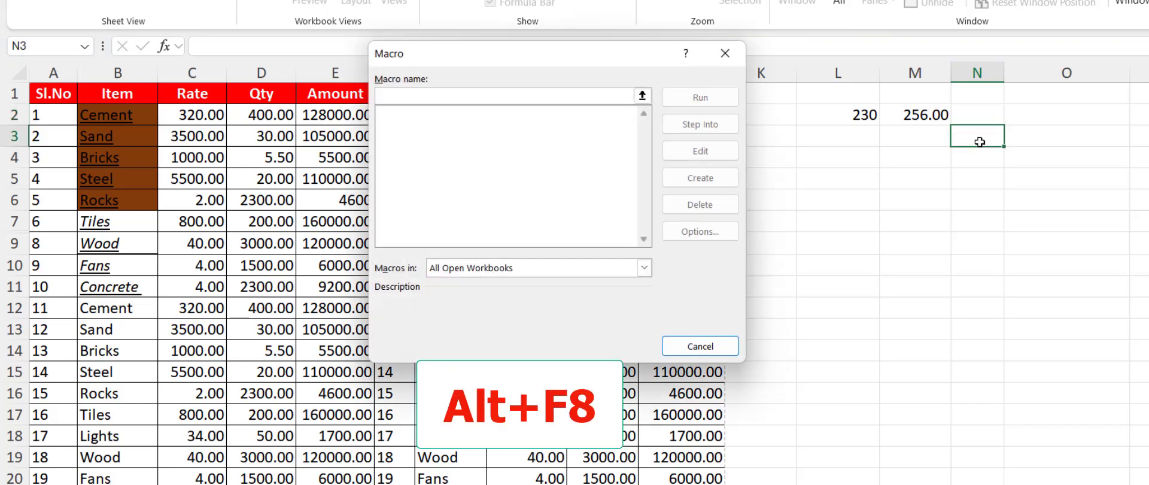
left_click(718, 349)
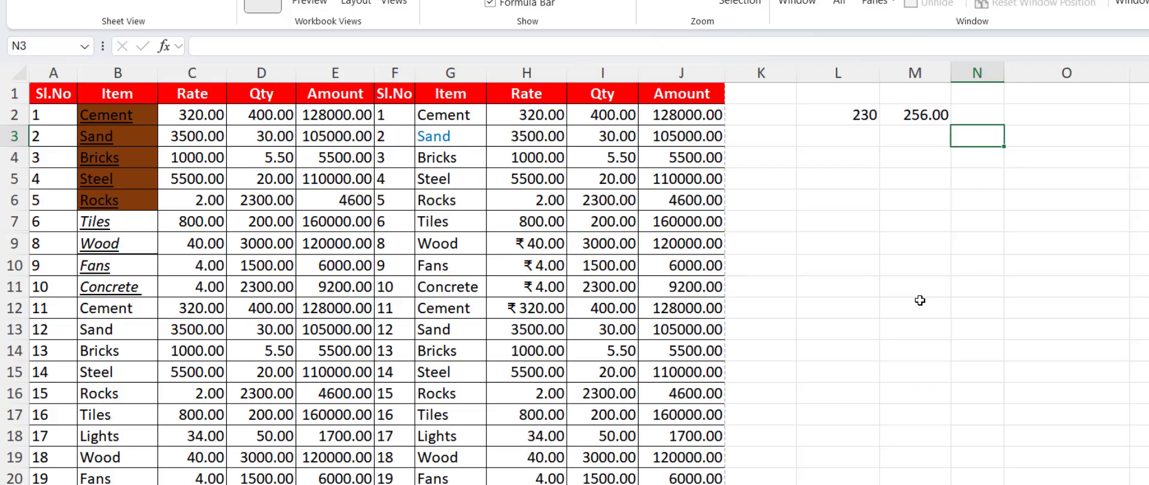
key("alt+F11")
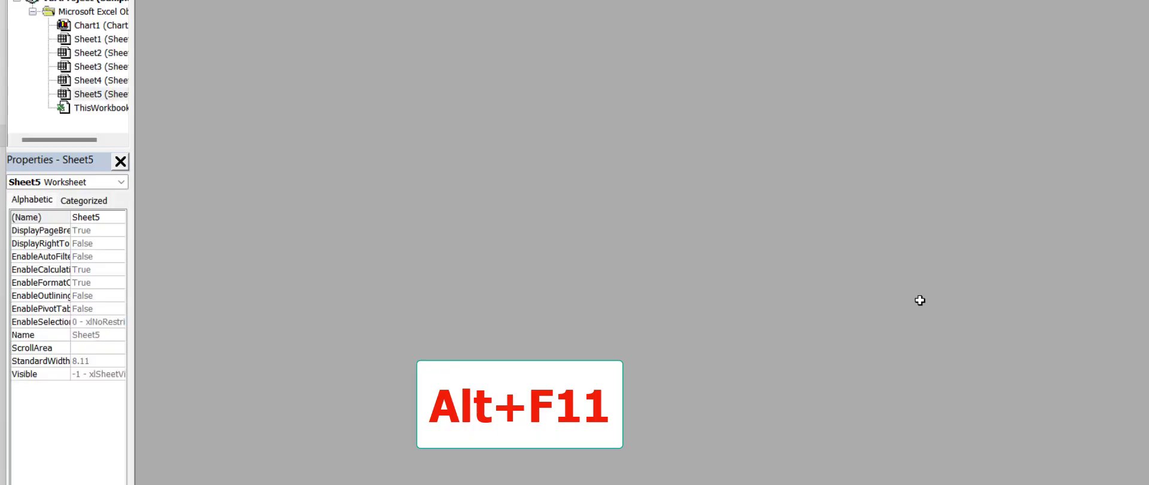
key("alt+F11")
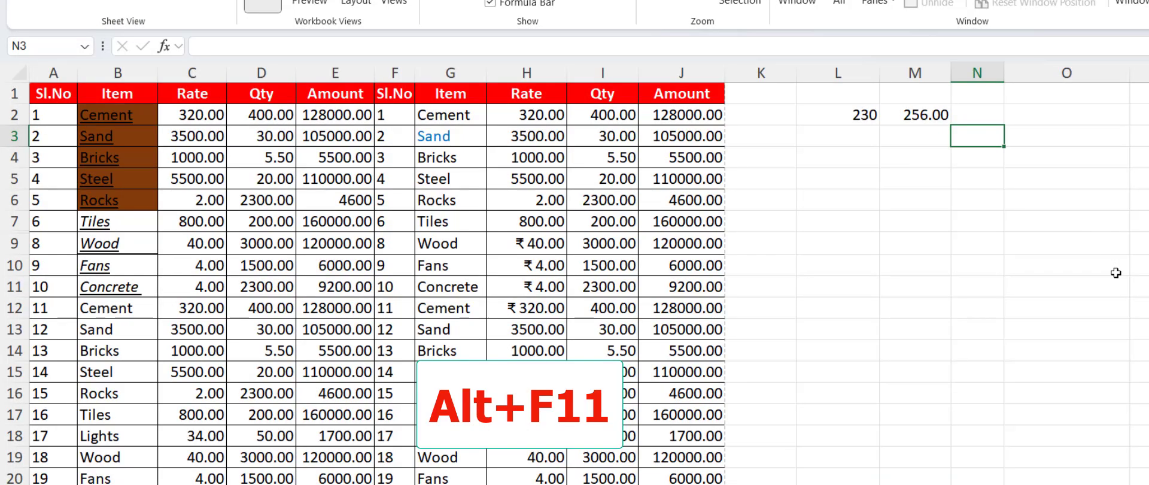
Step: Collapse and restore the ribbon with Ctrl+F1, switch to Home and select M4
left_click(1025, 270)
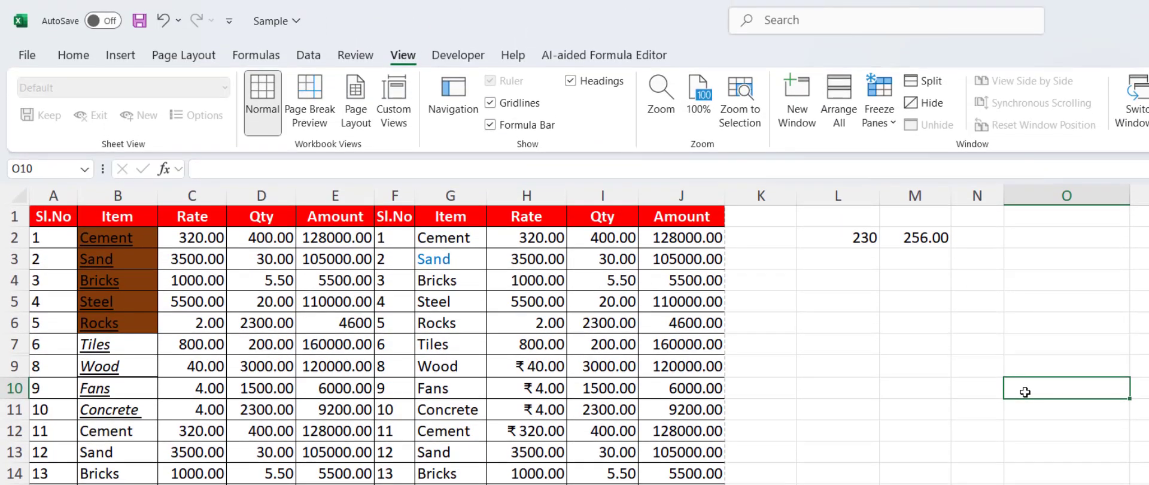
key("ctrl+F1")
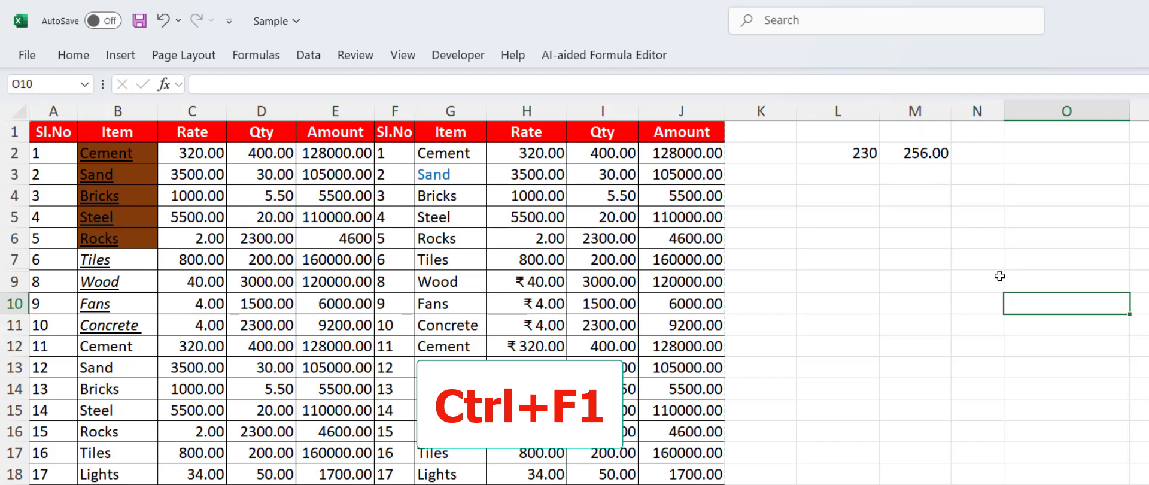
key("ctrl+F1")
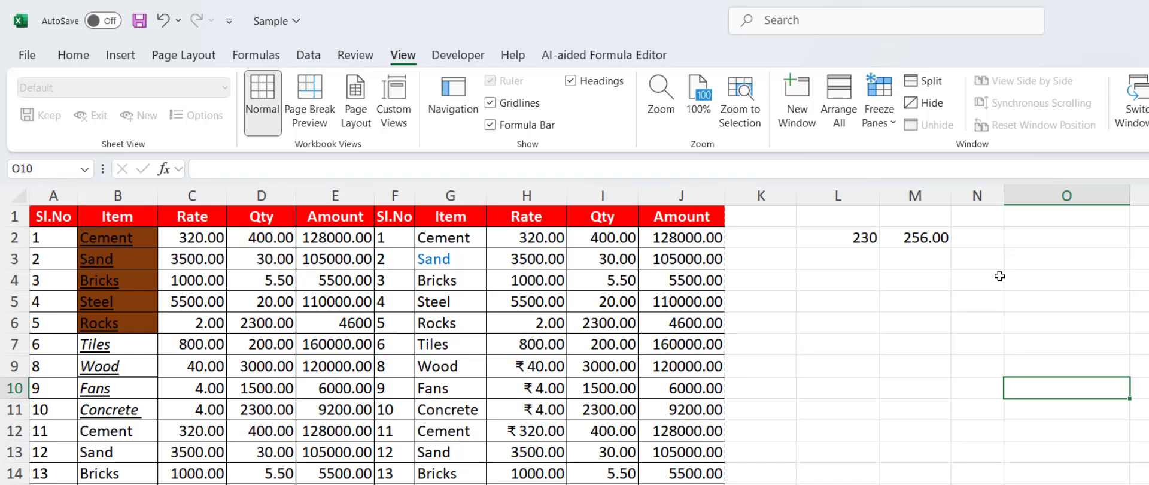
left_click(75, 58)
left_click(921, 275)
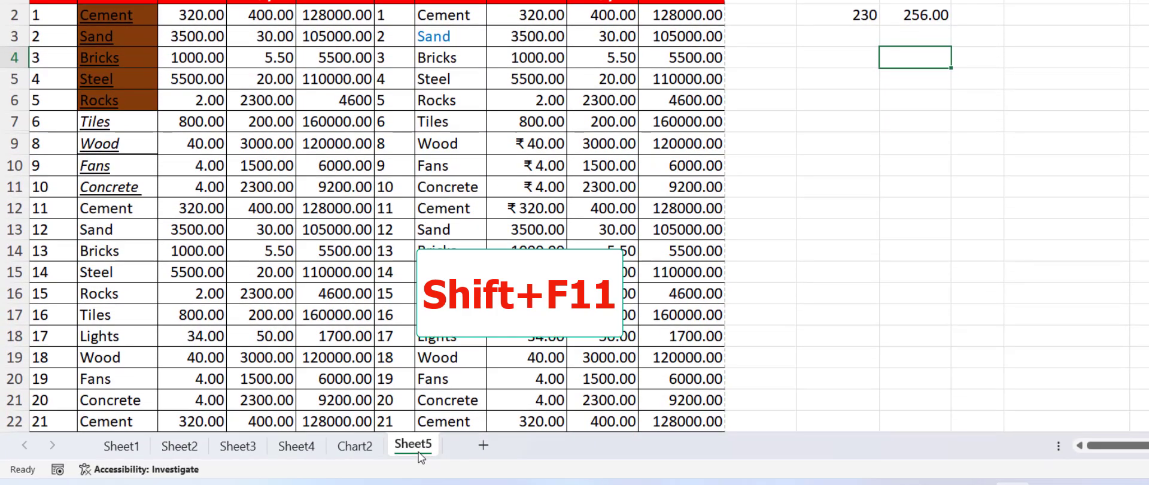
Step: Insert blank Sheet7 with Shift+F11, then return to Sheet5 and select L7
key("shift+F11")
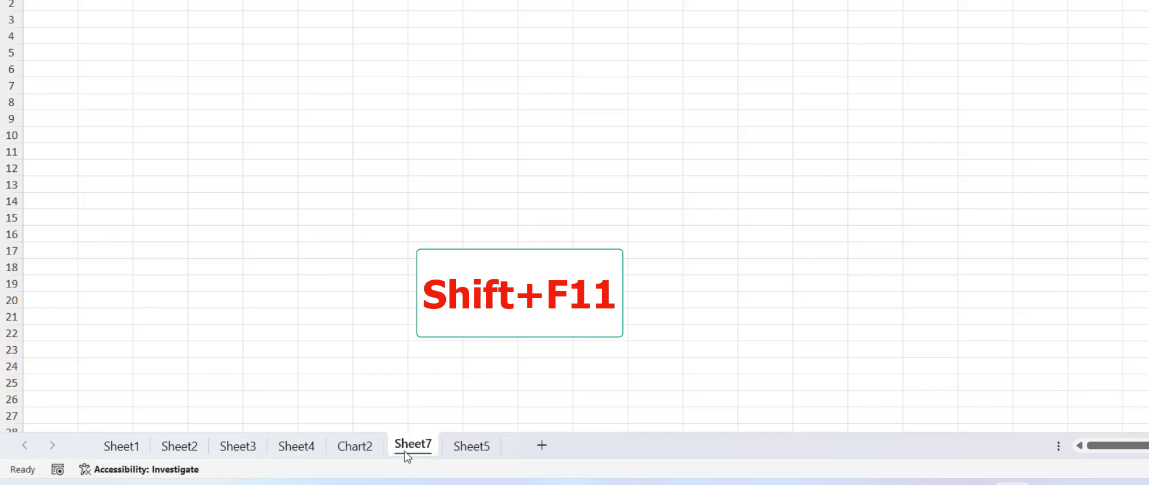
left_click(471, 446)
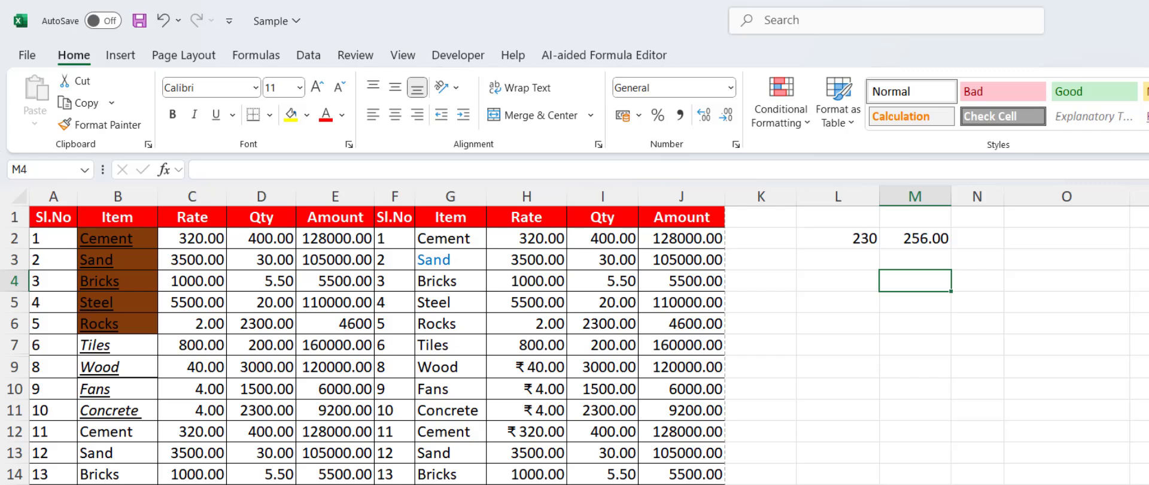
left_click(821, 354)
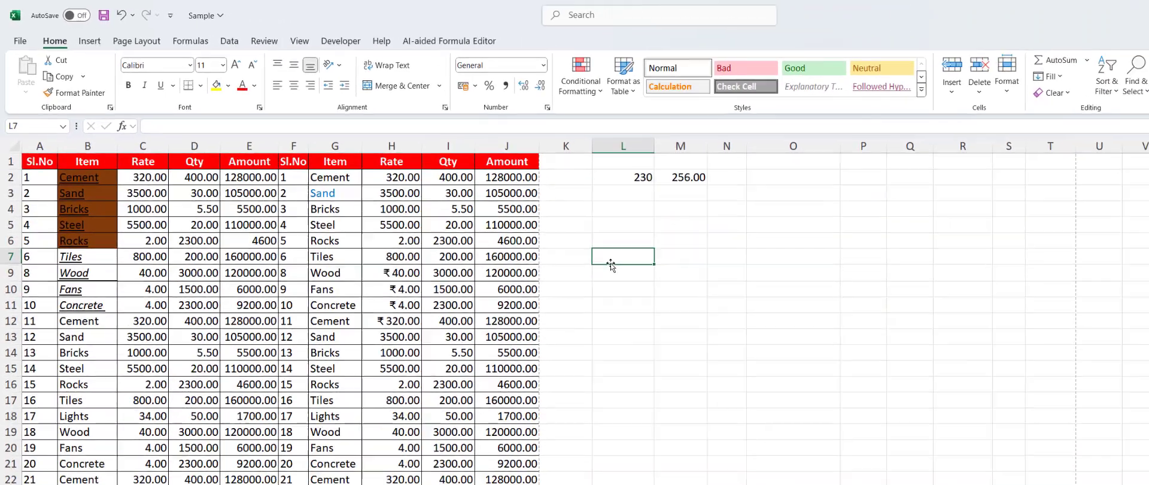
Step: Enter =Sheet4!I6 in Sheet5's L7 so it shows 2300, then recommit it unchanged
type("=")
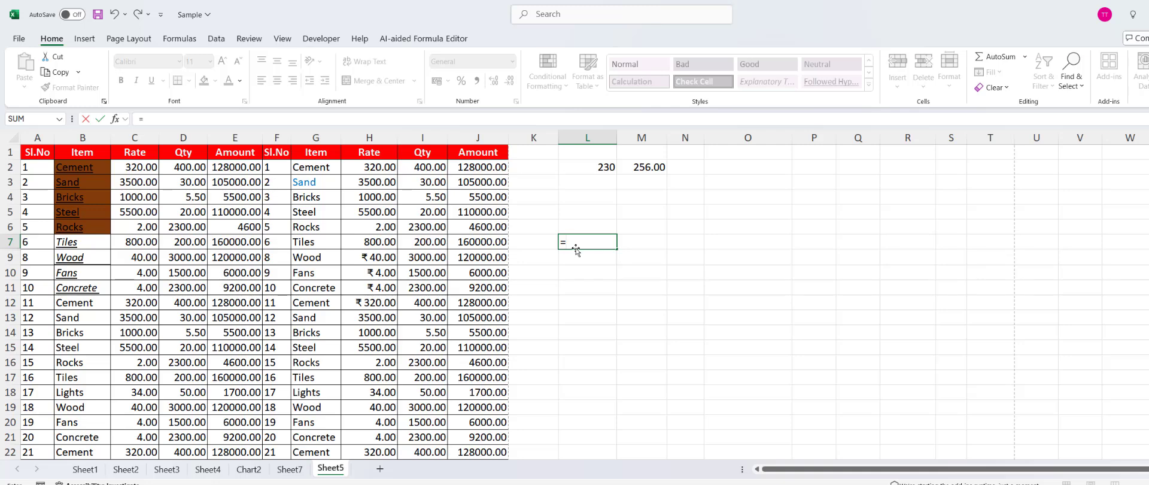
key("ctrl+Page_Up")
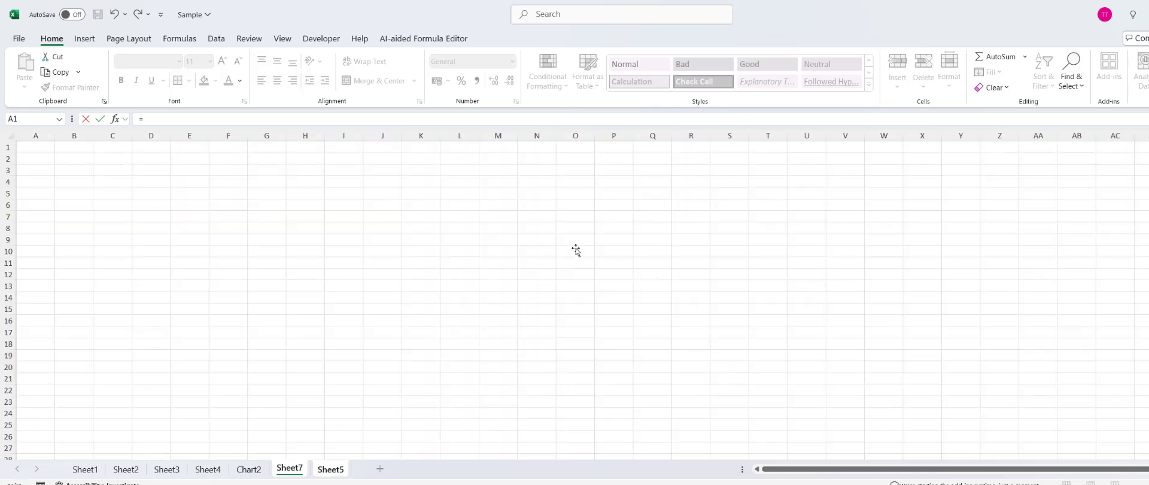
key("ctrl+Page_Up")
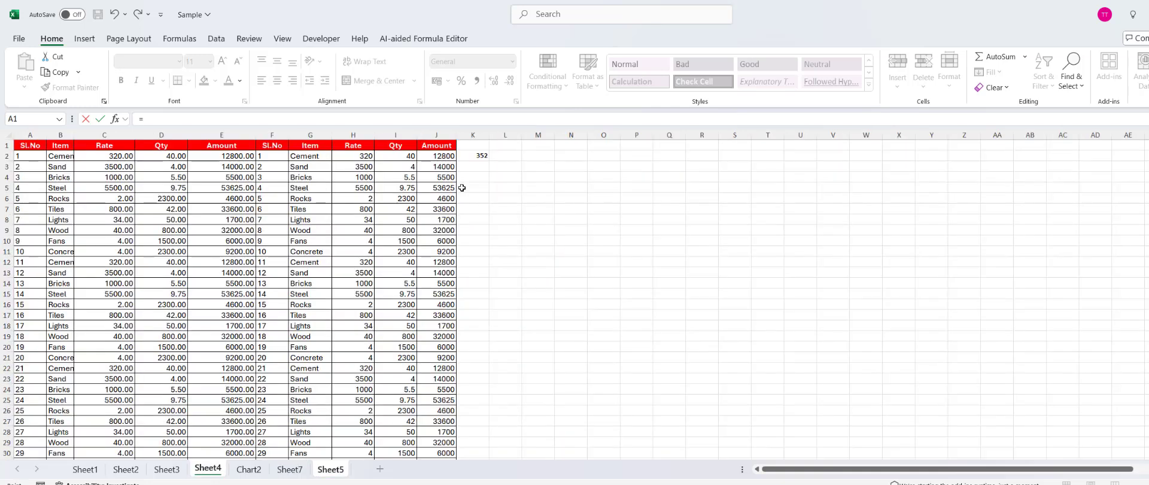
left_click(409, 187)
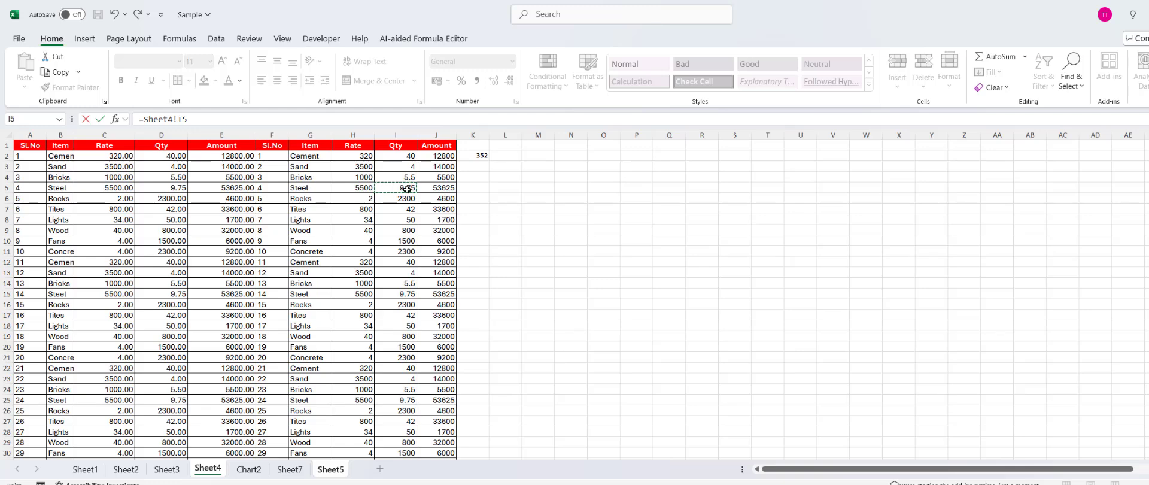
key("Down")
key("Return")
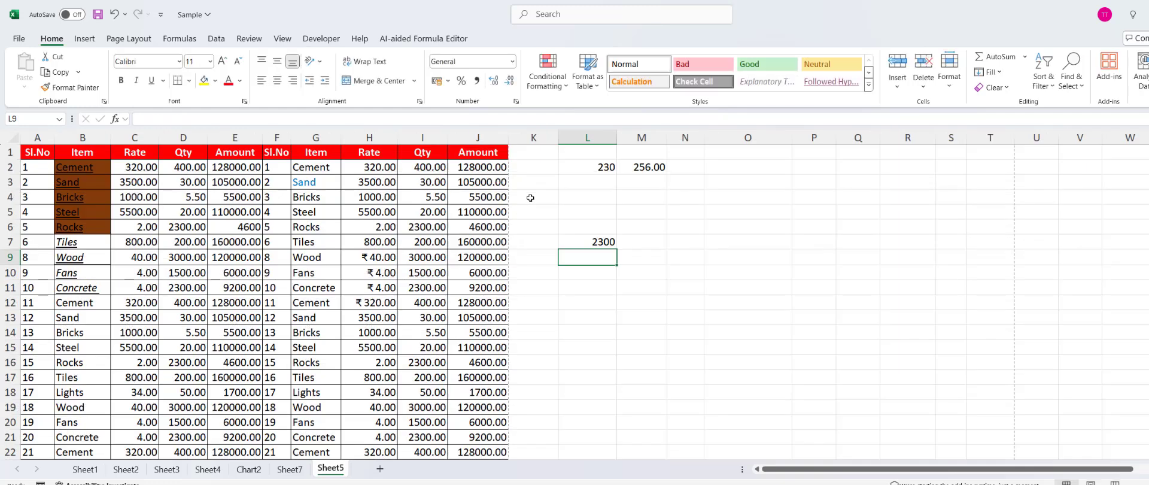
key("Up")
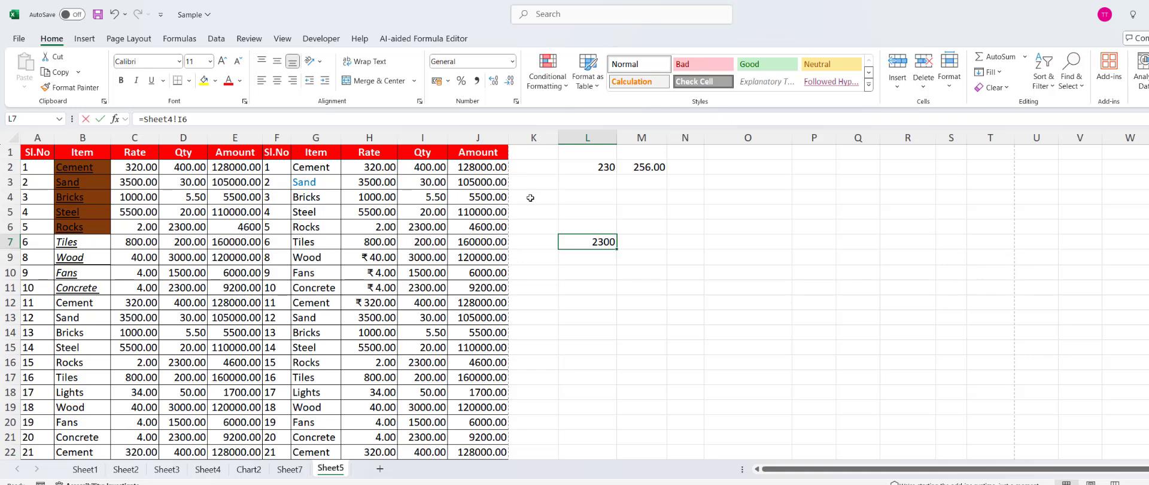
key("F2")
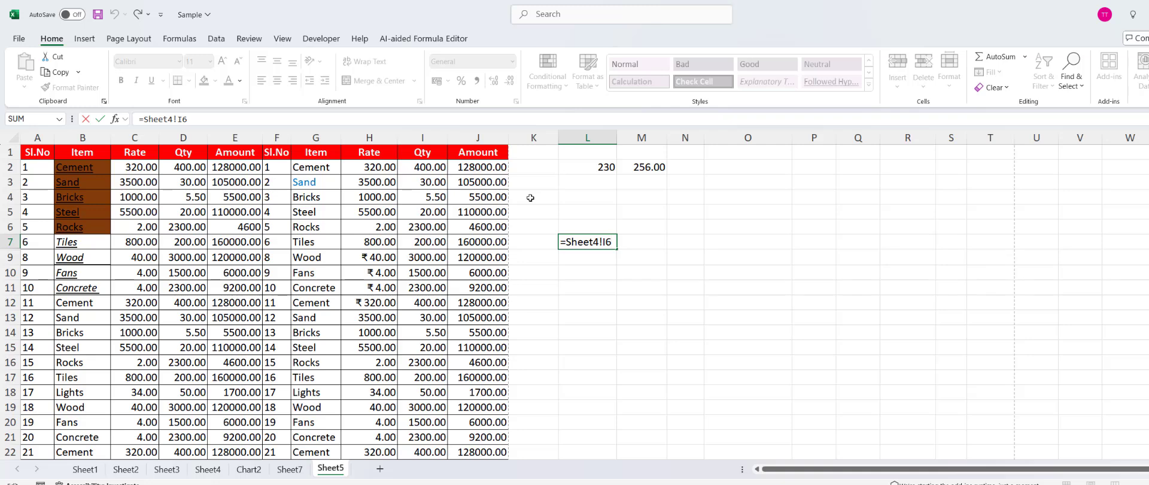
key("Return")
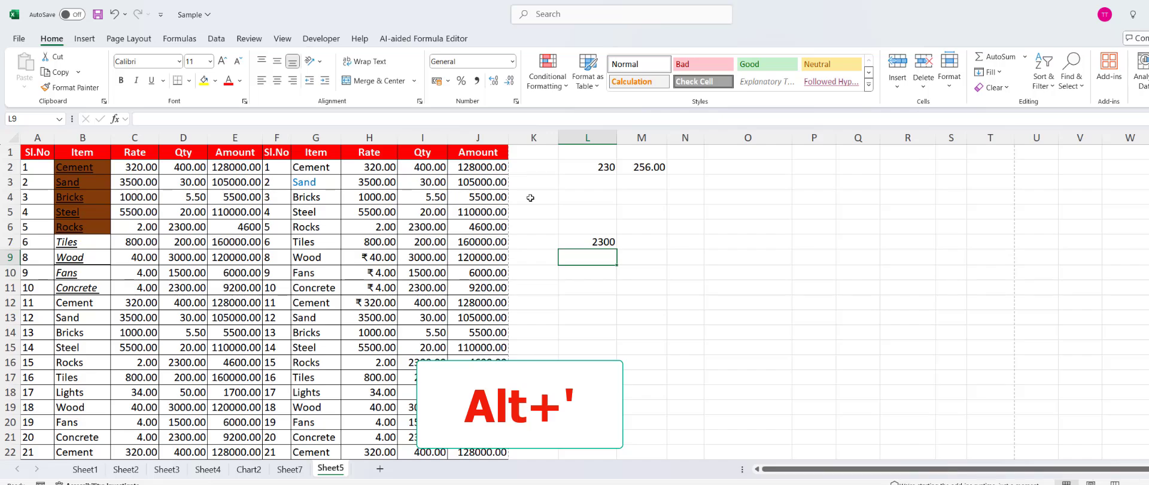
key("alt+apostrophe")
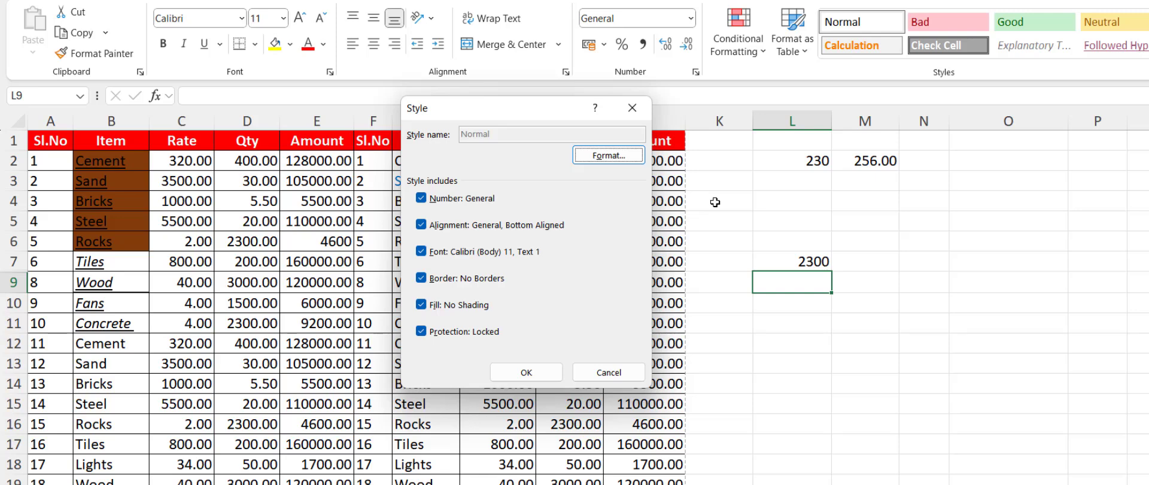
key("Escape")
key("Left")
key("Left")
key("Left")
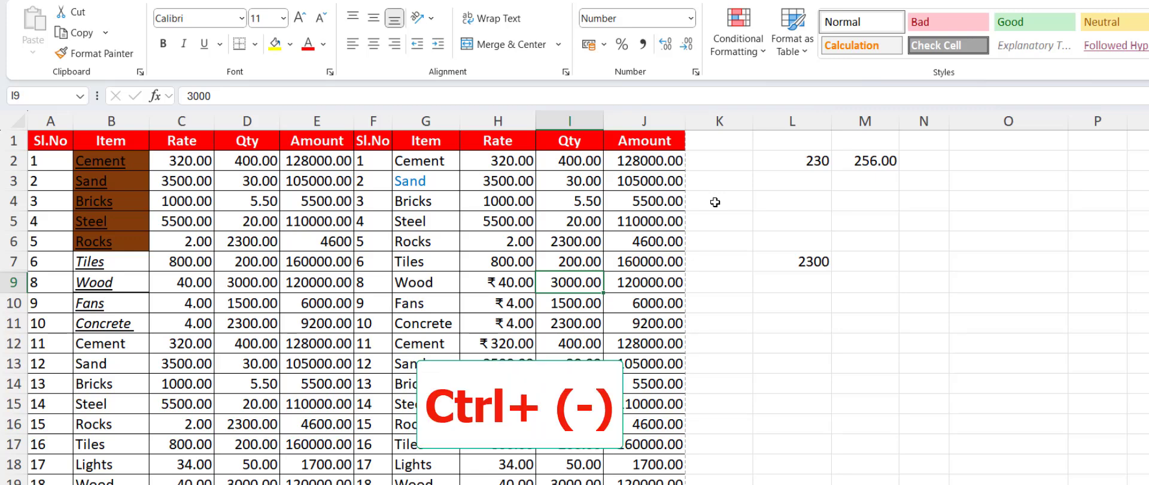
key("ctrl+minus")
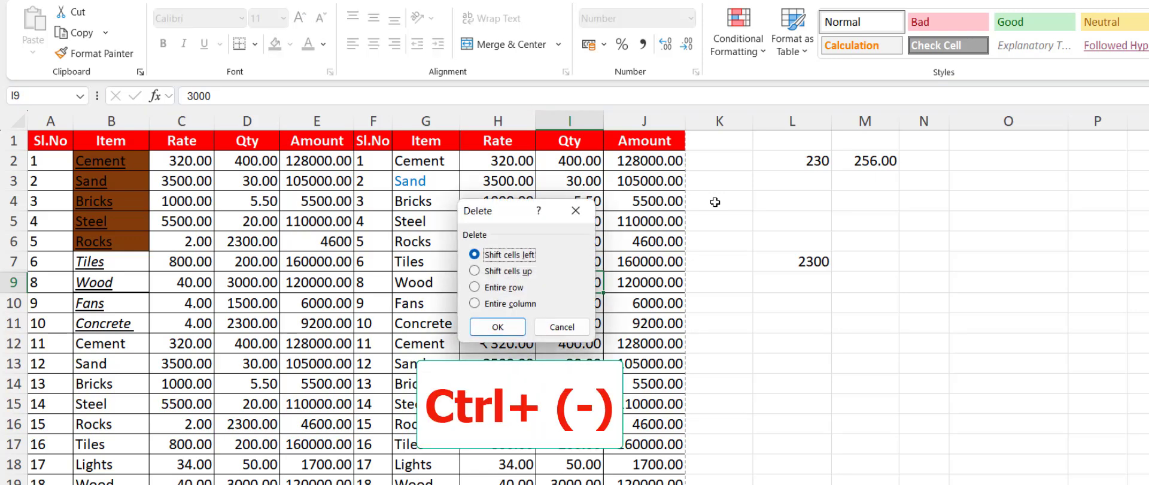
key("Down")
key("Down")
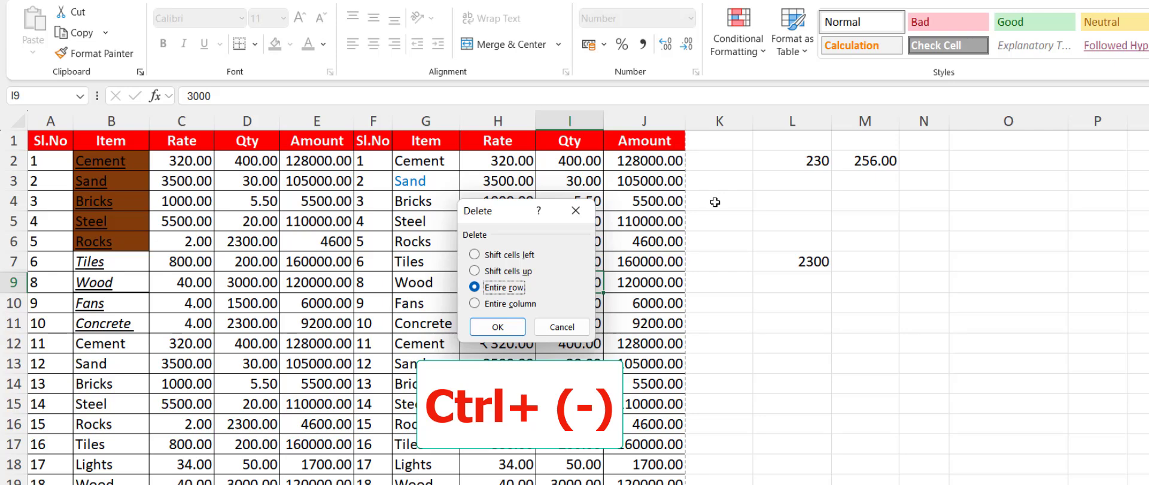
key("Return")
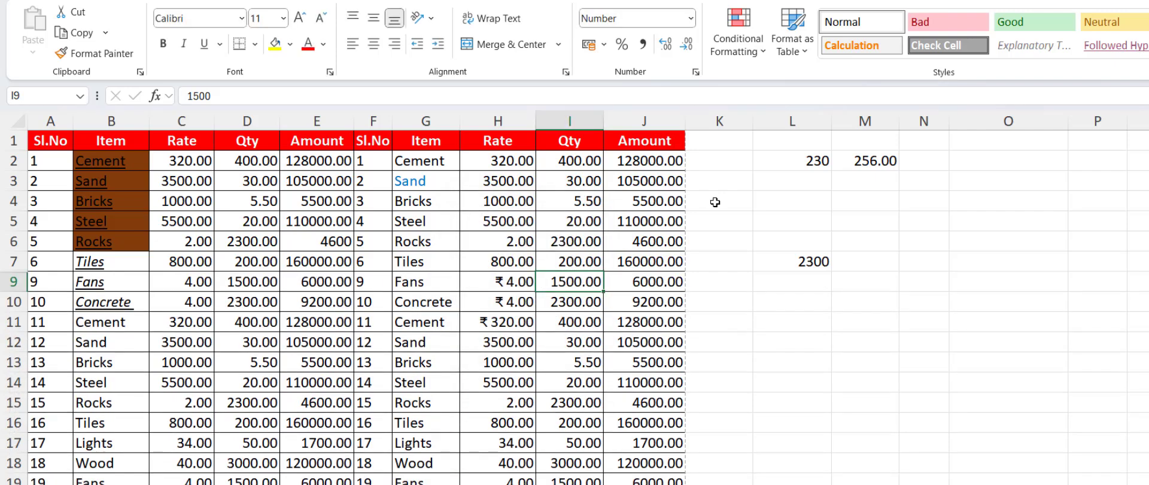
key("ctrl+z")
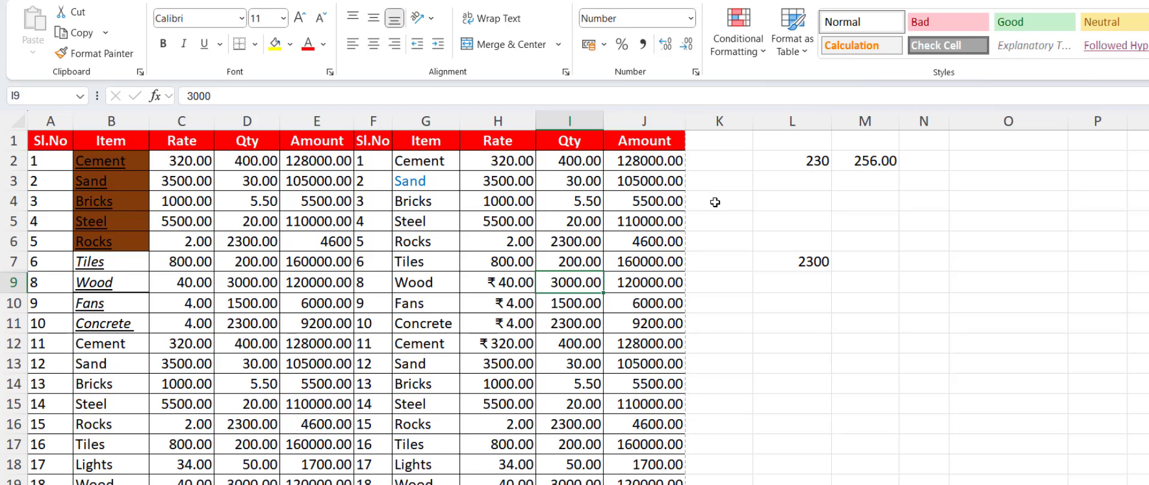
Step: Insert an entire blank row above Wood in row 9, then undo it
key("ctrl+shift+plus")
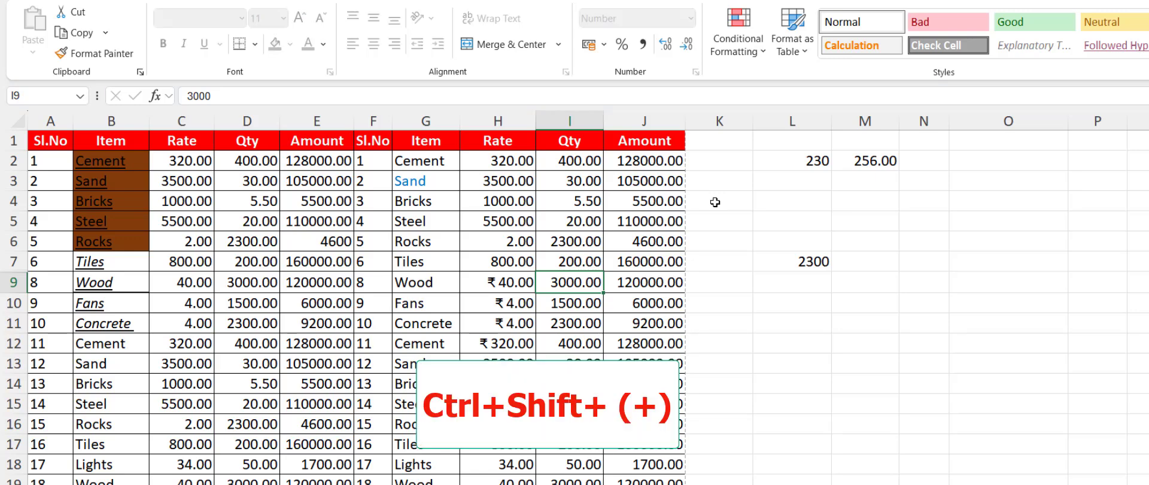
key("Down")
key("Down")
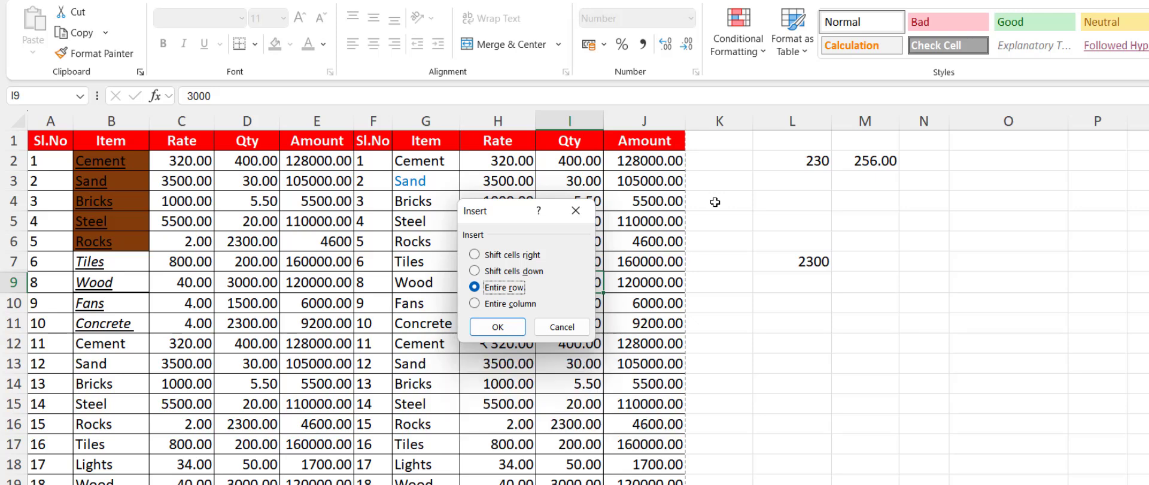
key("Down")
key("Up")
key("Return")
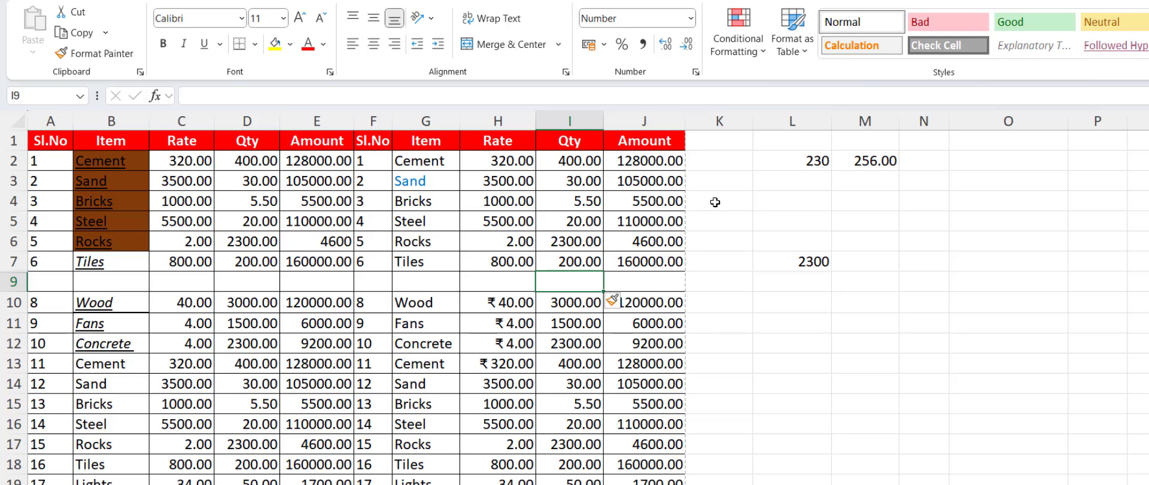
key("ctrl+z")
Step: Copy the Wood quantity 3000 from I9 instead of the J9 amount
key("Right")
key("Right")
key("Right")
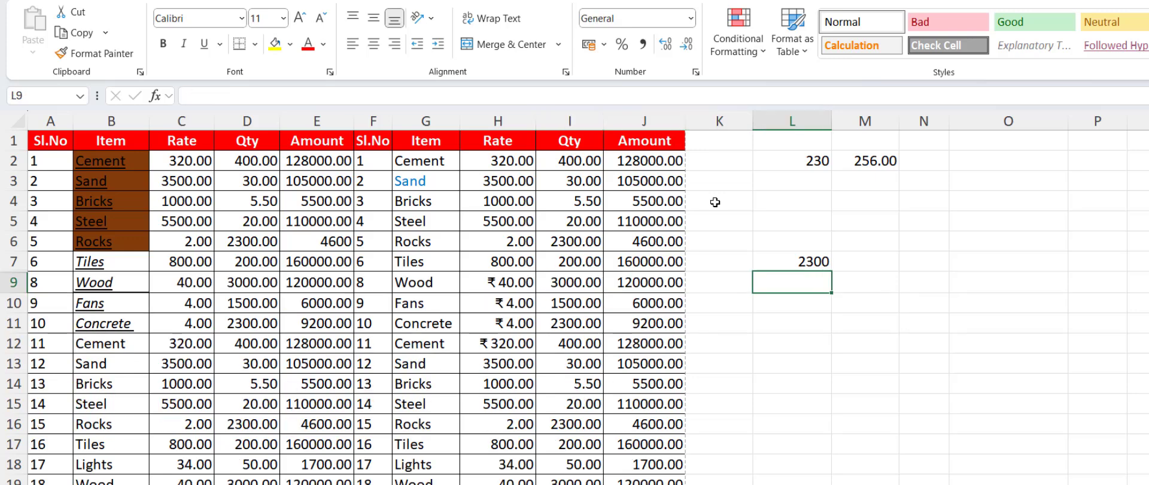
key("Left")
key("Left")
key("ctrl+c")
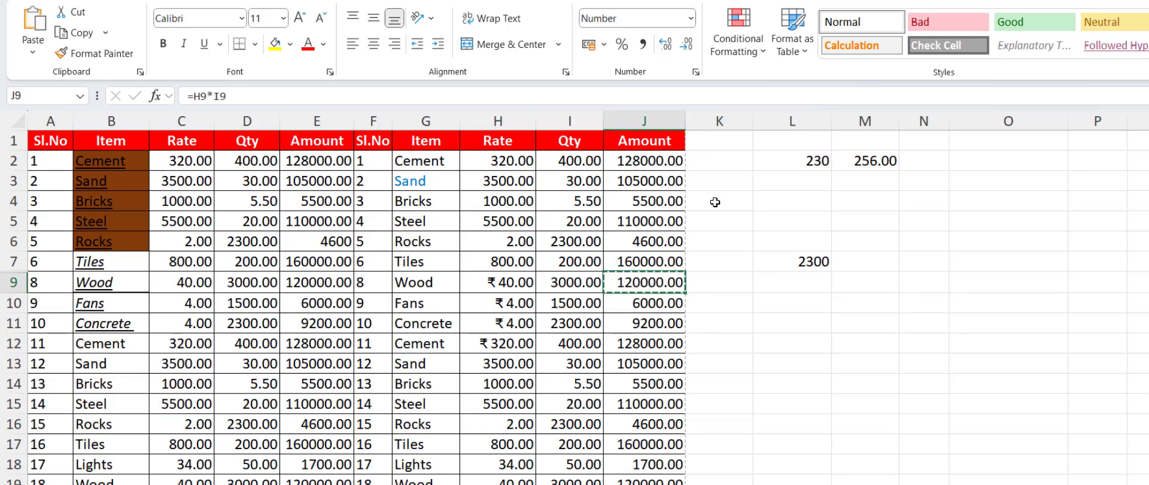
key("Escape")
key("Left")
key("ctrl+c")
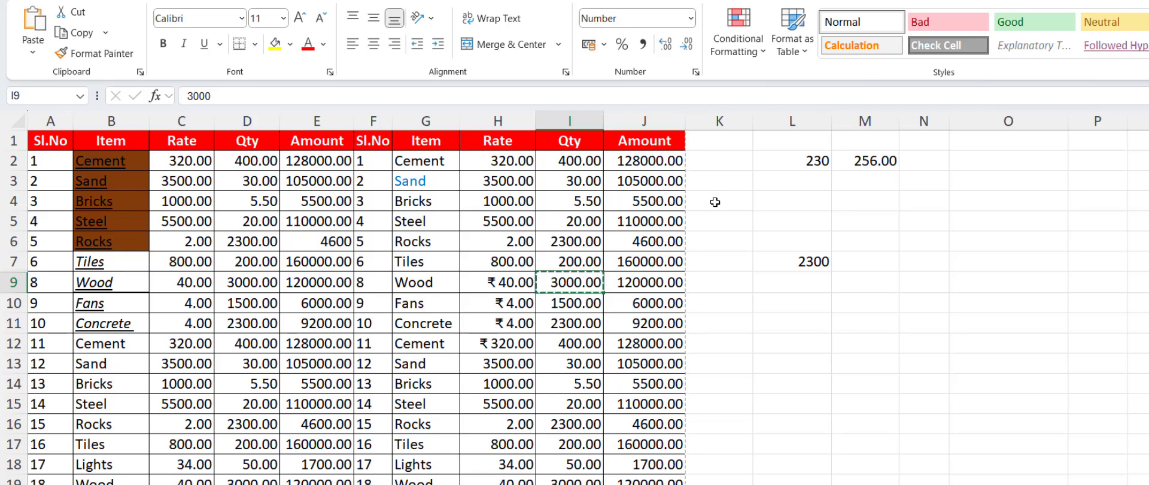
Step: Paste 3000 into L10 as values only, then add a new blank Sheet7
key("Right")
key("Right")
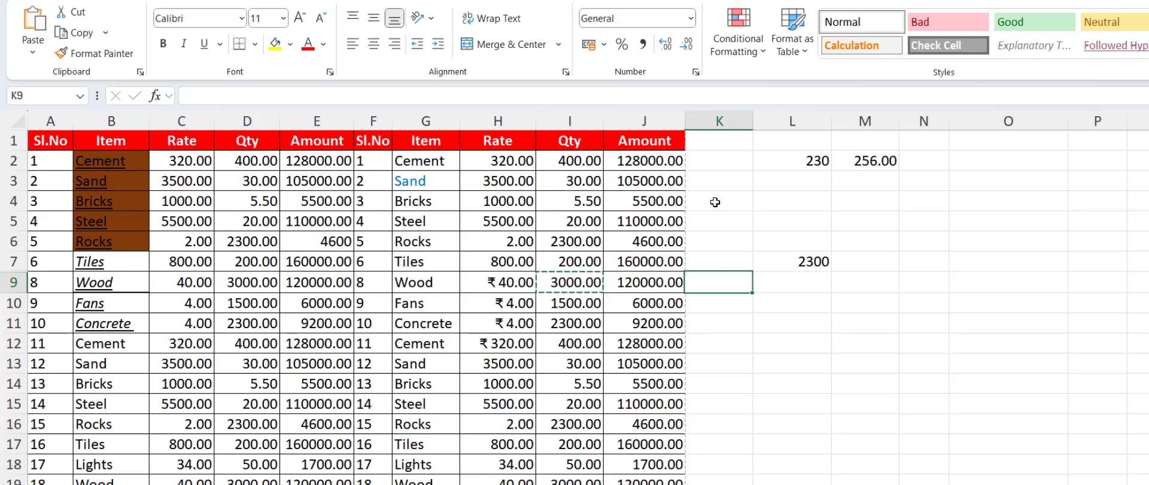
key("Down")
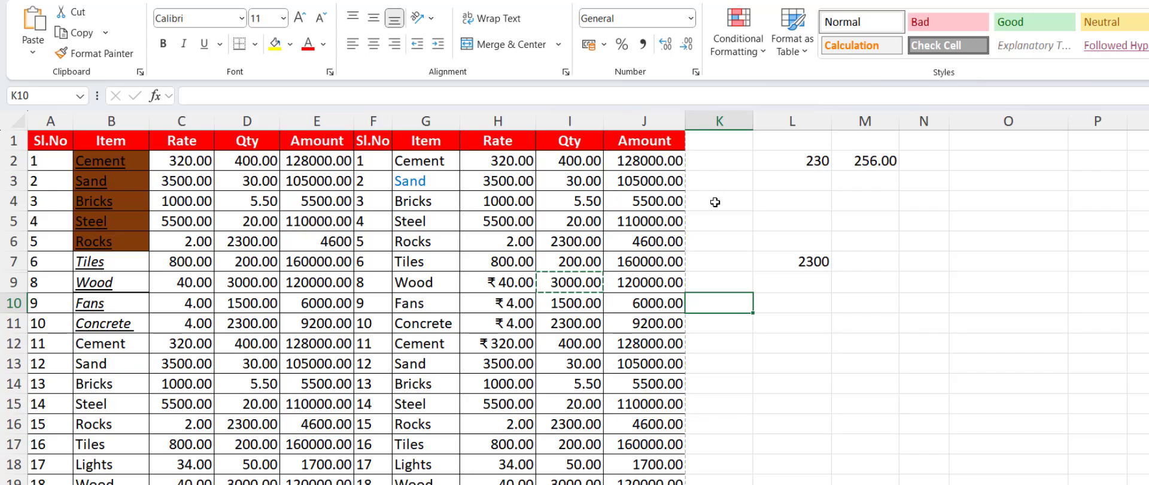
key("Right")
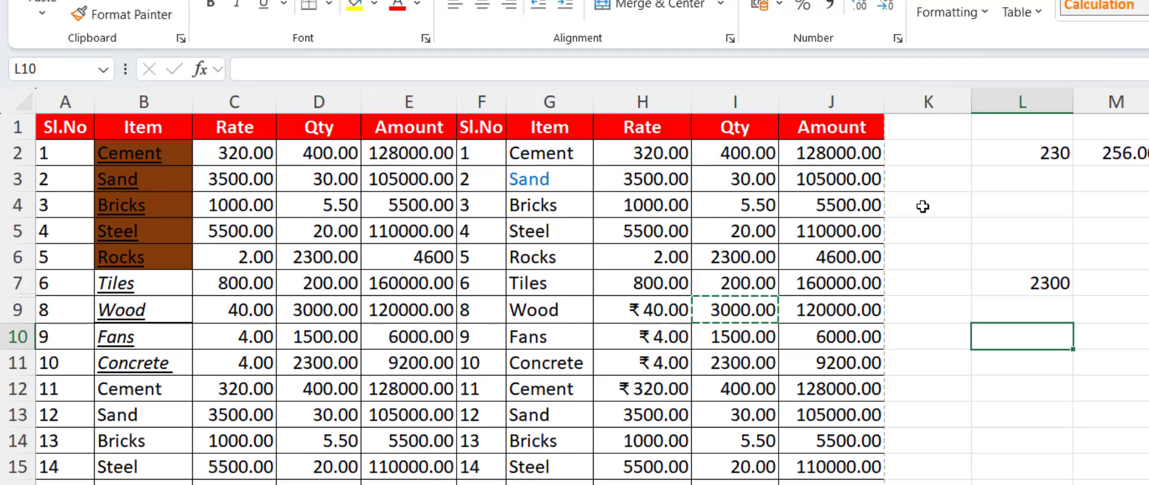
key("ctrl+alt+v")
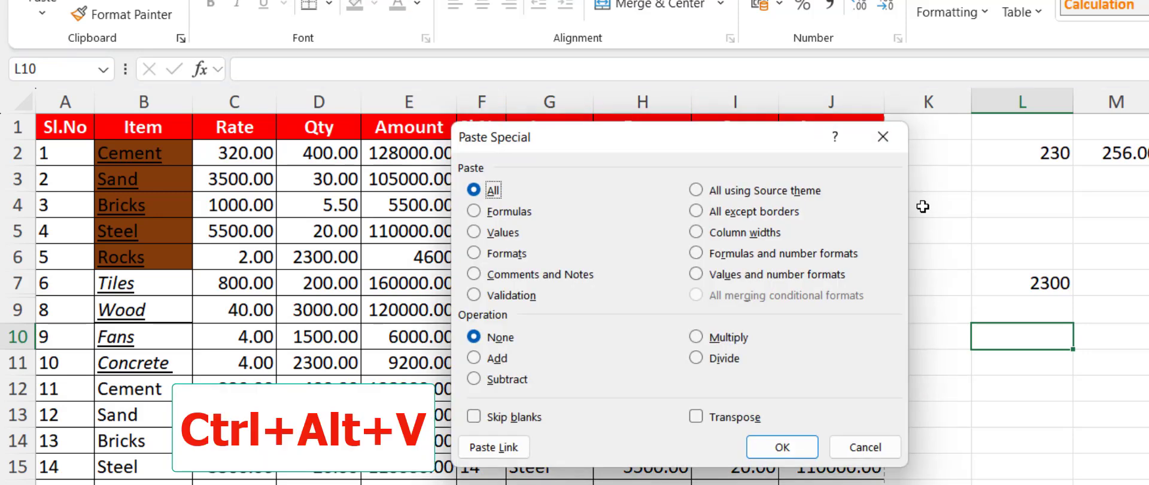
left_click(473, 212)
left_click(478, 233)
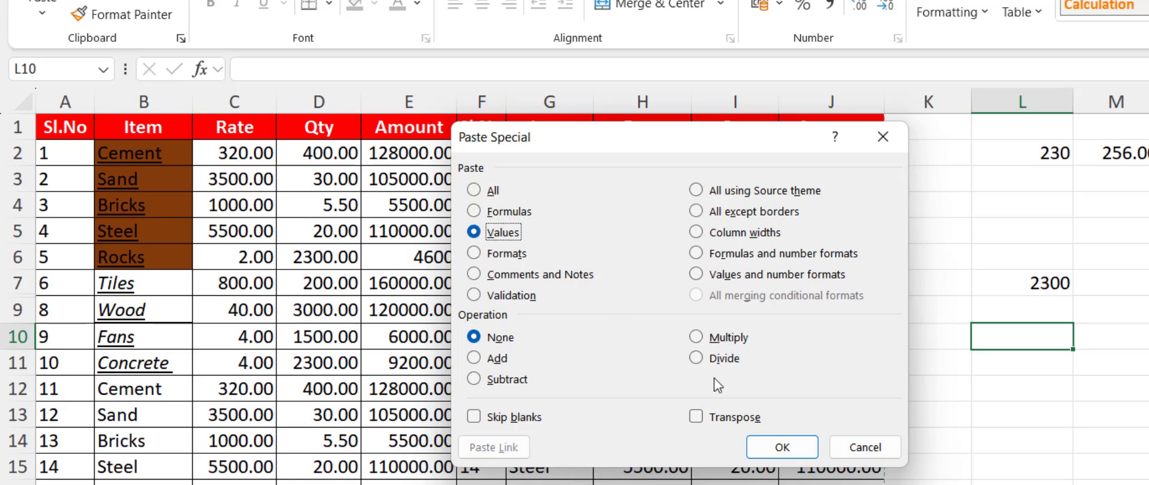
left_click(781, 447)
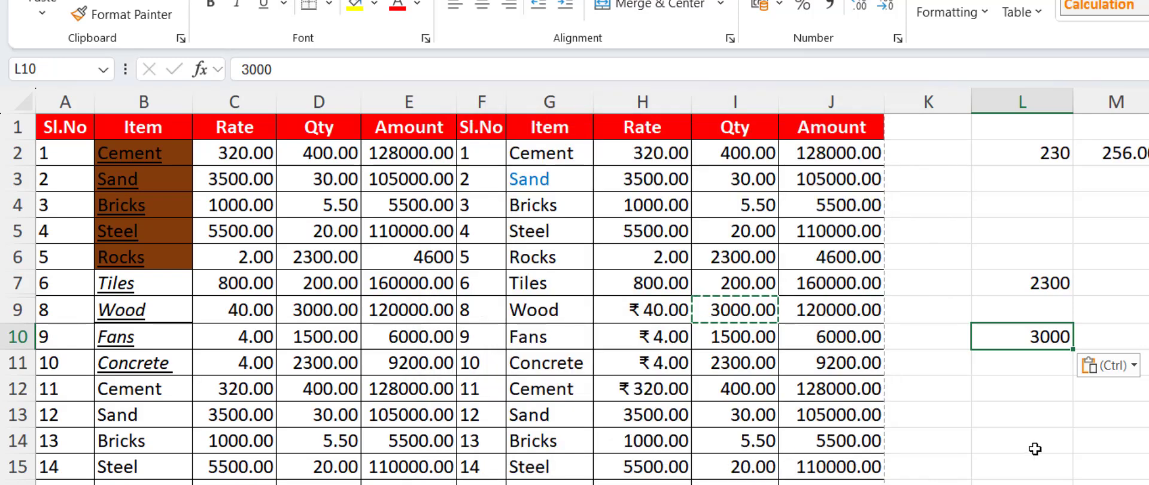
key("shift+F11")
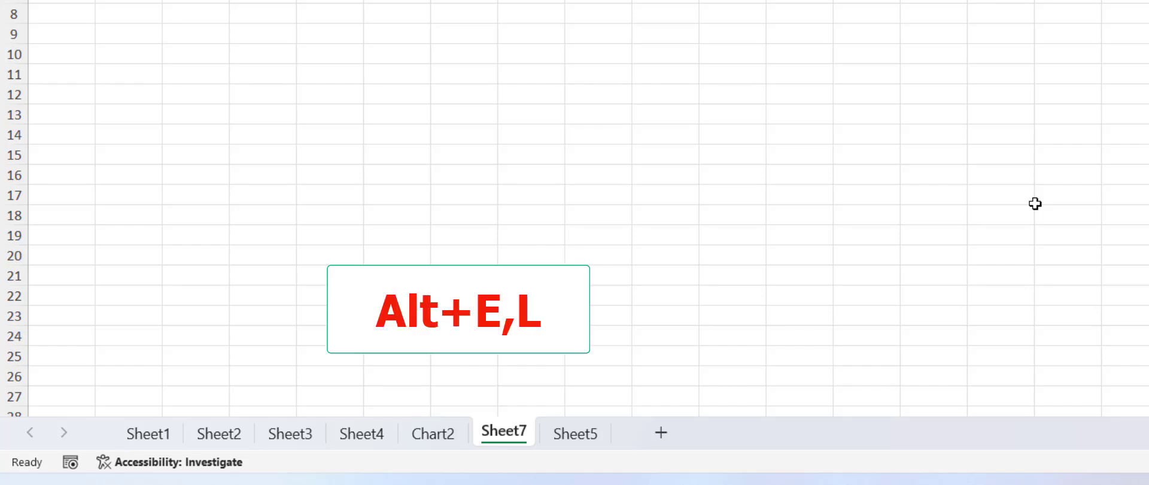
Step: Delete the blank Sheet7 using Alt+E, L and confirm
key("alt+e")
key("l")
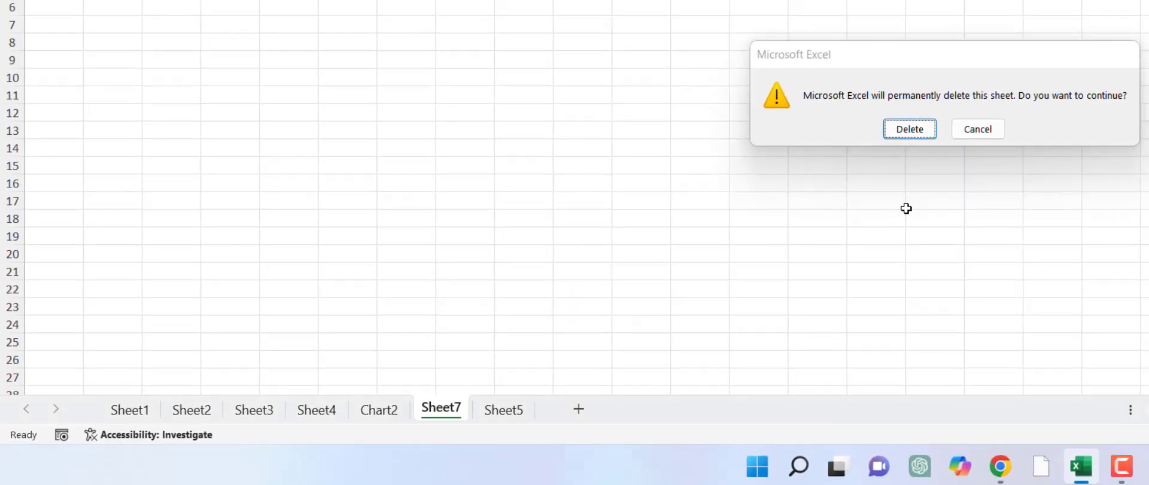
key("Return")
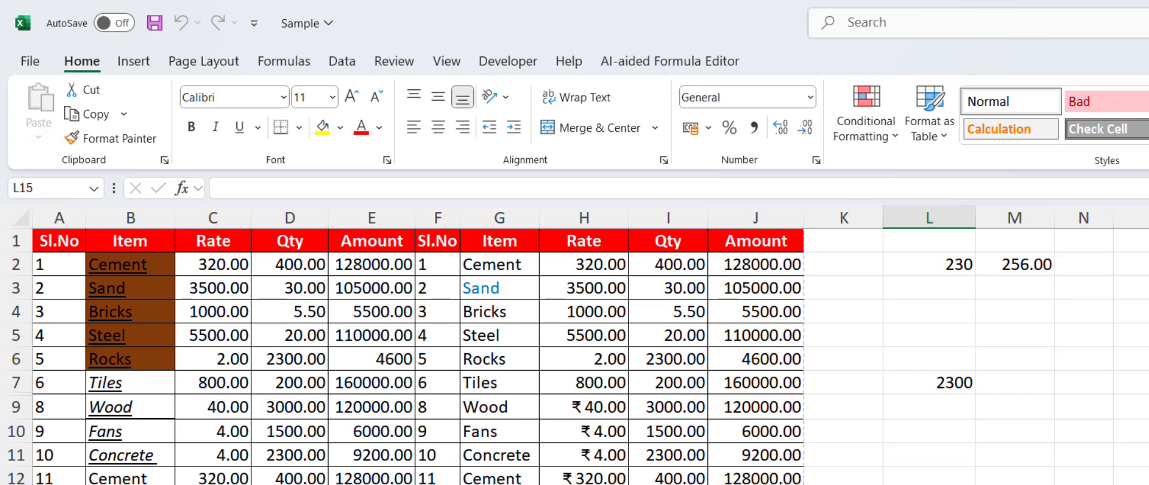
Step: Show the Data tab, insert Φ into L15 from the Symbol dialog, then erase it
key("alt+a")
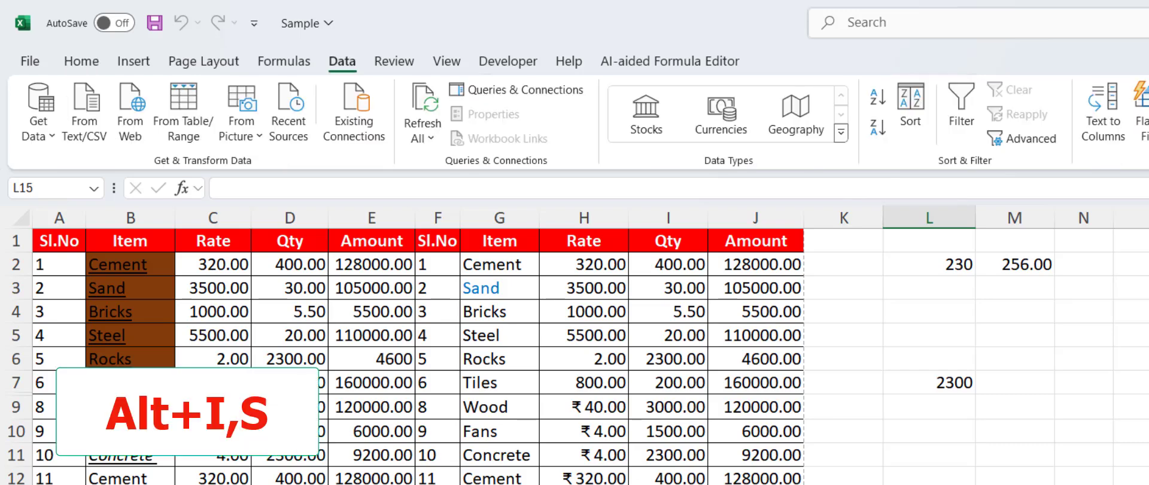
key("alt")
key("i")
key("s")
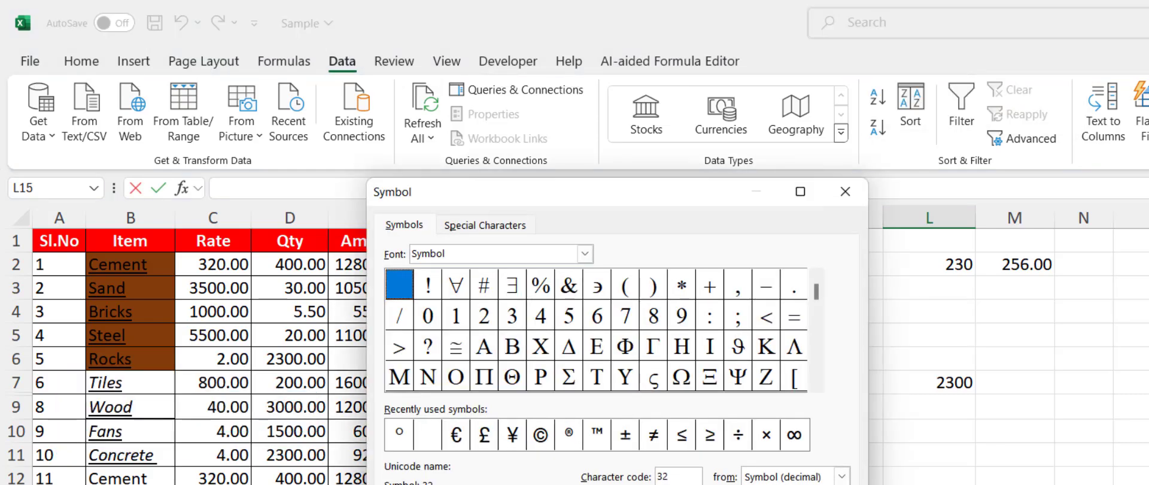
key("Down")
key("Right")
key("Right")
key("Right")
key("Right")
key("Right")
key("Right")
key("Right")
key("Right")
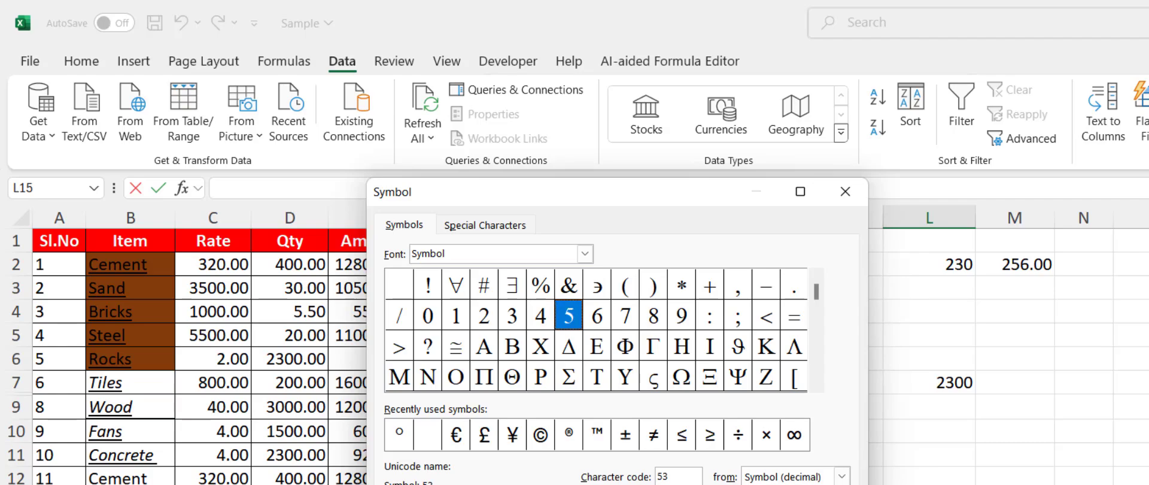
key("Down")
key("Return")
key("Return")
key("Escape")
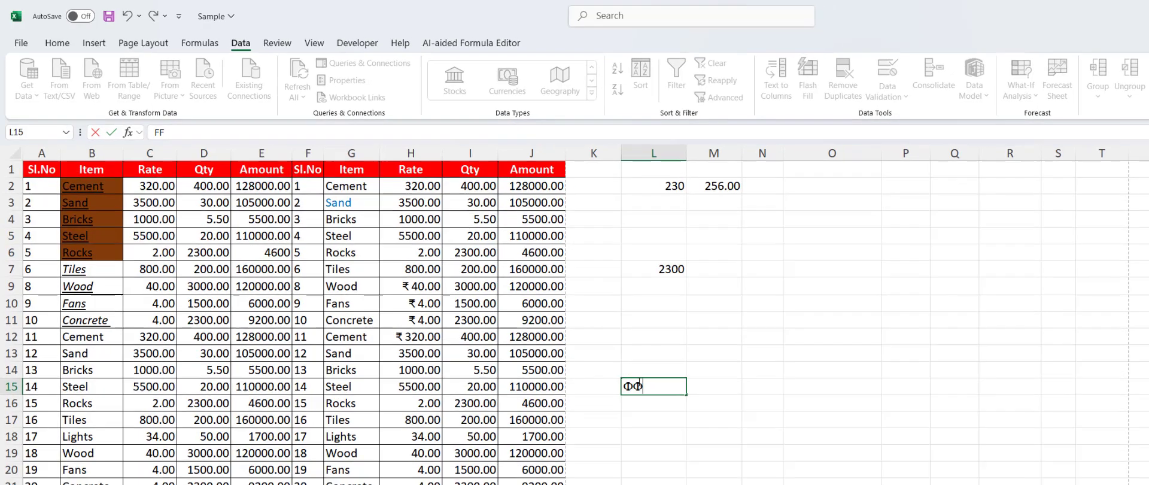
key("BackSpace")
key("BackSpace")
key("Return")
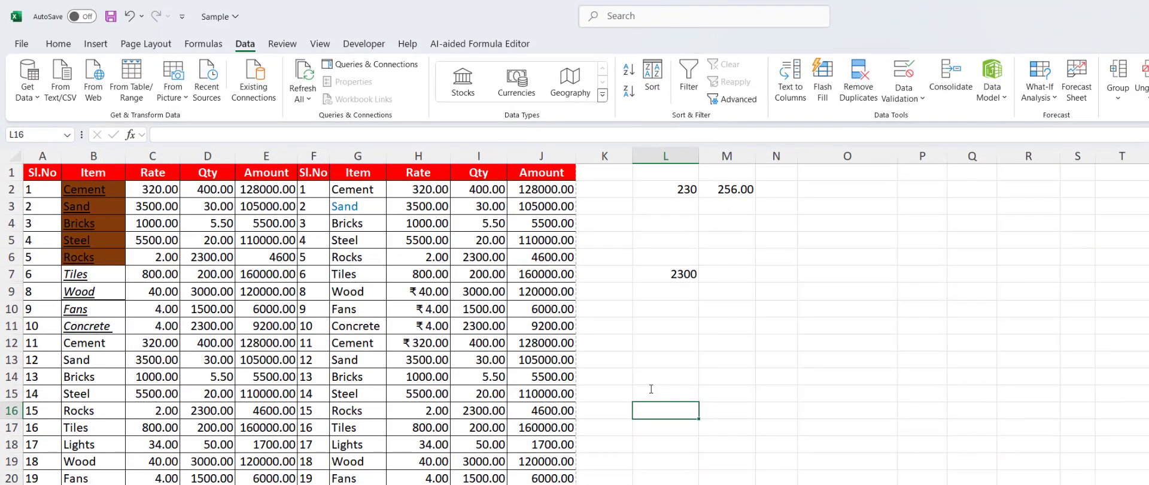
Step: Use Go To (F5) with reference a20 to jump to cell A20
key("F5")
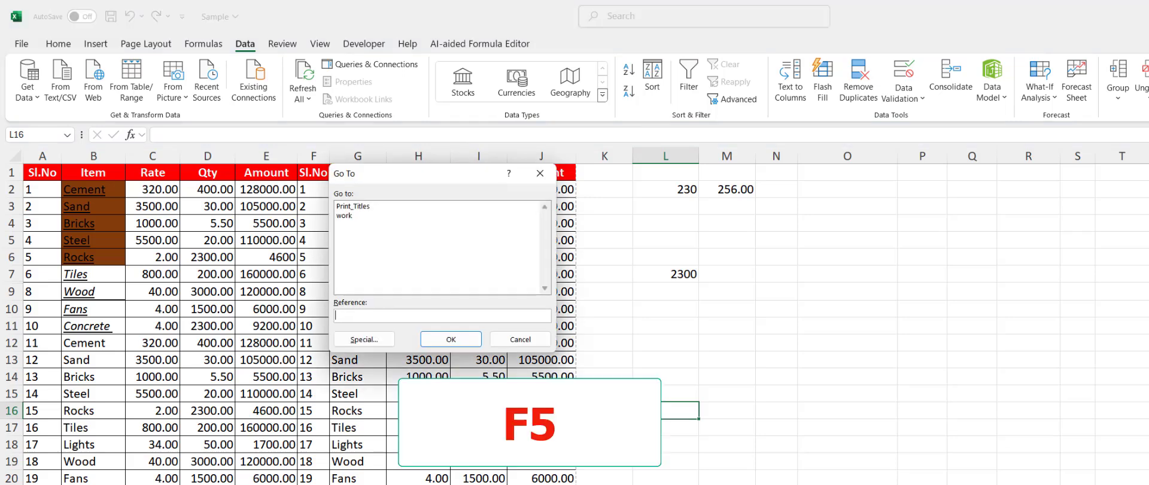
type("a")
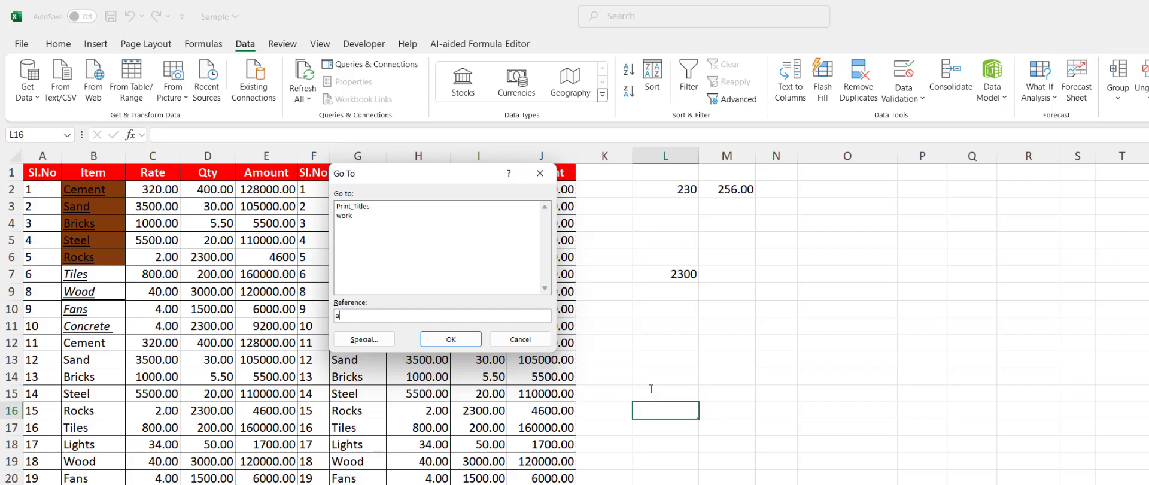
type("20")
key("Return")
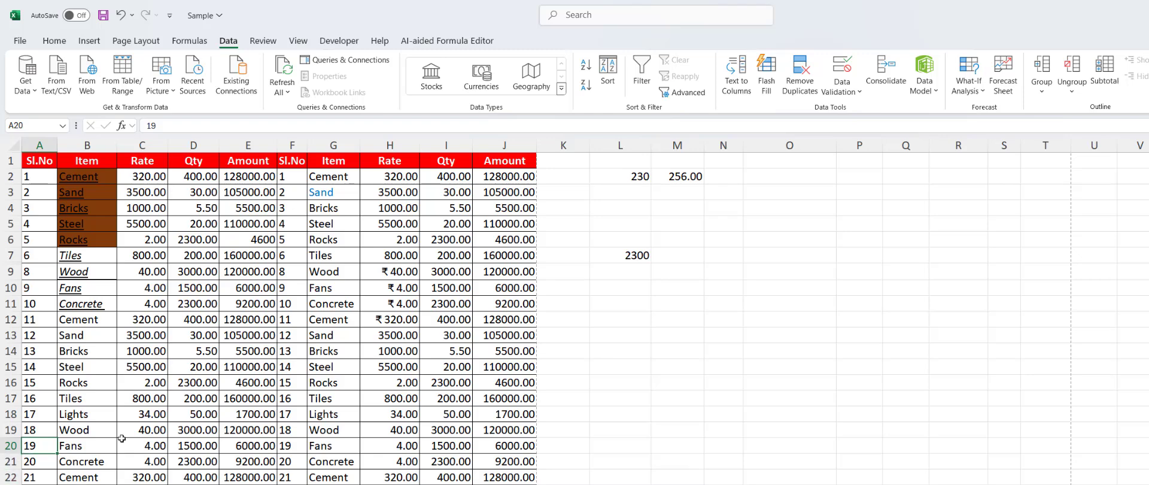
Step: Save the workbook and bold the Tiles rate 800.00 in H17
key("Right")
key("Right")
key("Right")
key("Right")
key("Right")
key("Right")
key("Right")
key("Right")
key("Right")
key("Right")
key("Right")
key("Right")
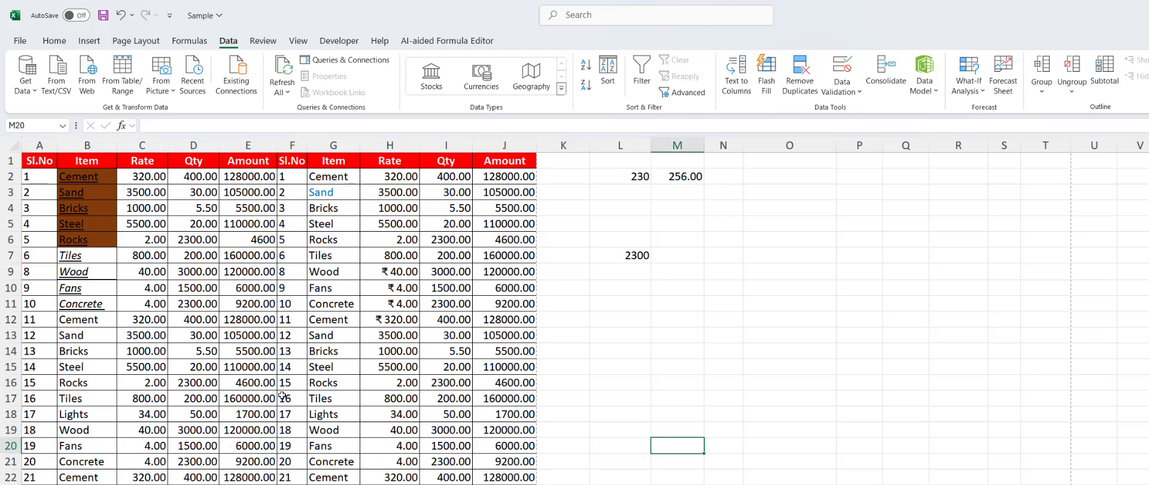
key("Up")
key("Up")
key("Up")
key("ctrl+s")
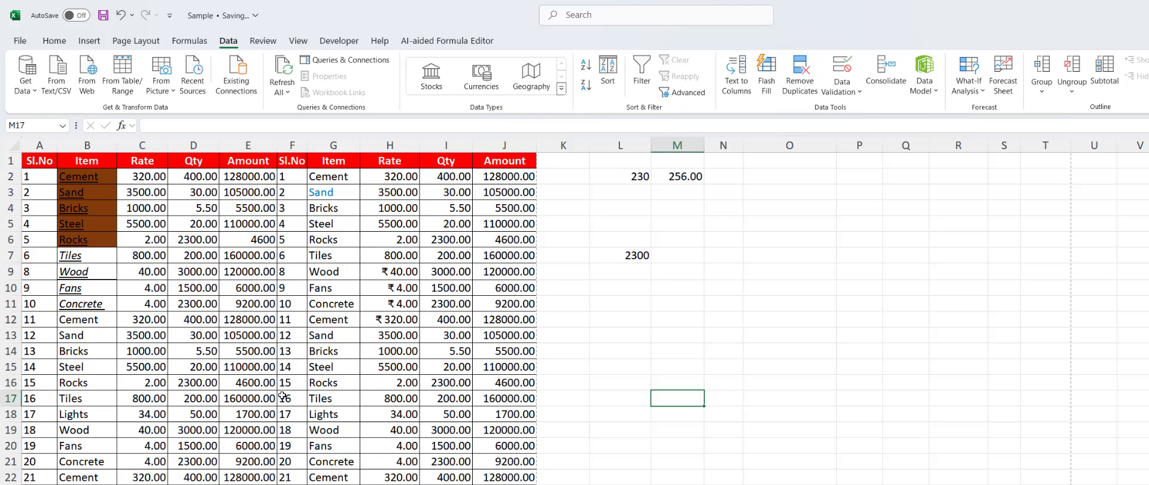
key("Left")
key("Left")
key("Left")
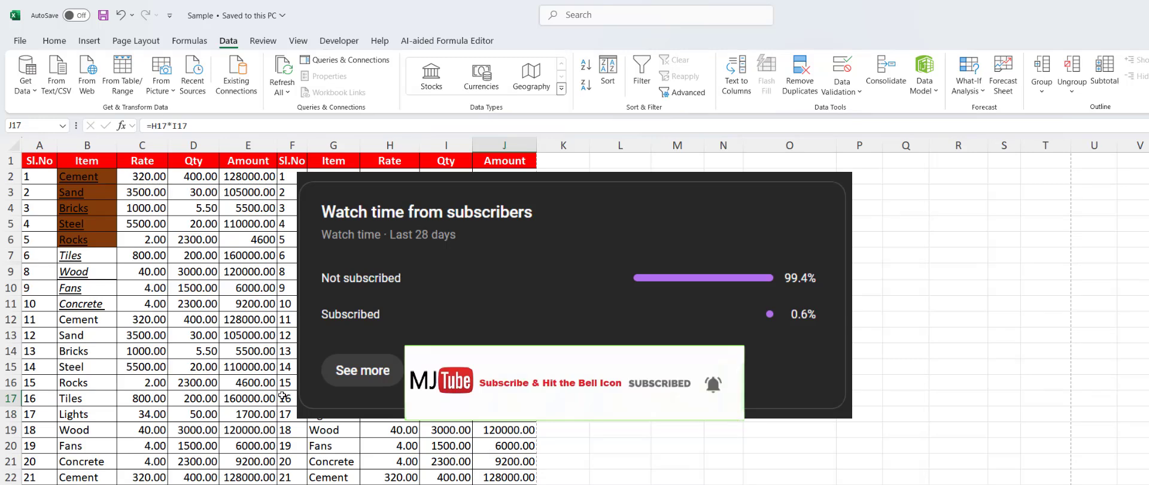
key("Left")
key("Left")
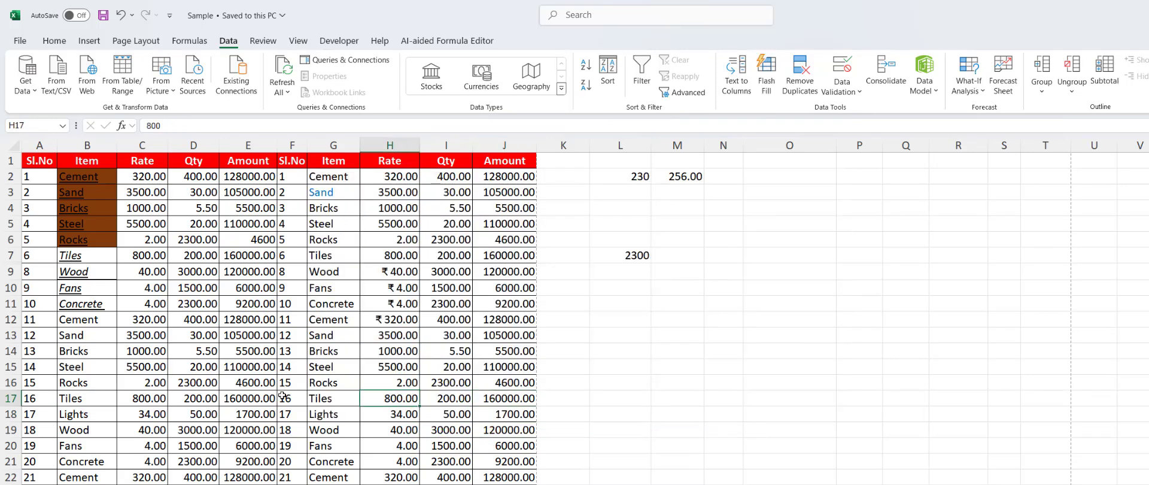
key("ctrl+b")
key("alt+p")
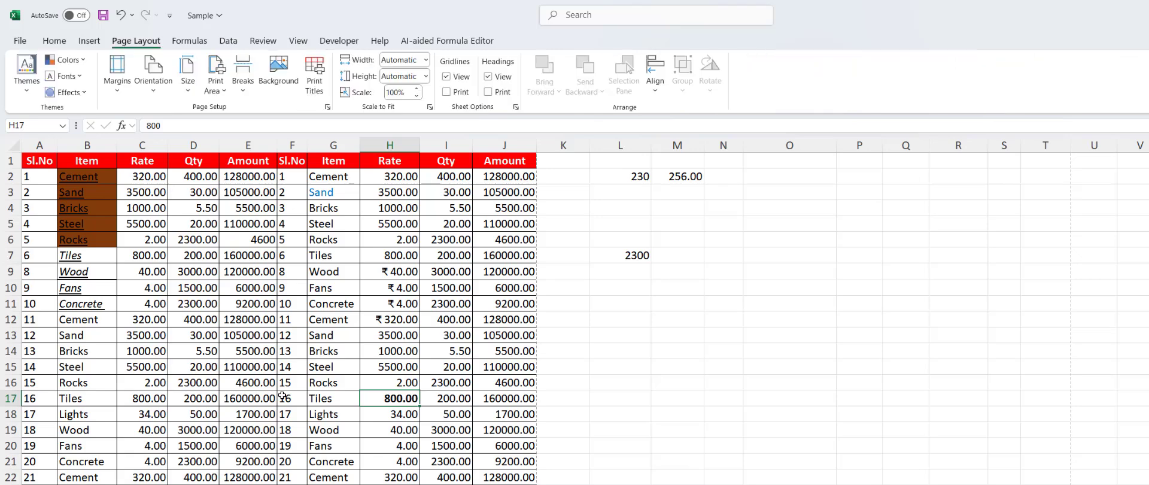
key("ctrl+p")
key("Escape")
key("Down")
key("Home")
key("Up")
key("Up")
key("Up")
key("Up")
key("Up")
key("Up")
key("Up")
key("Up")
key("Up")
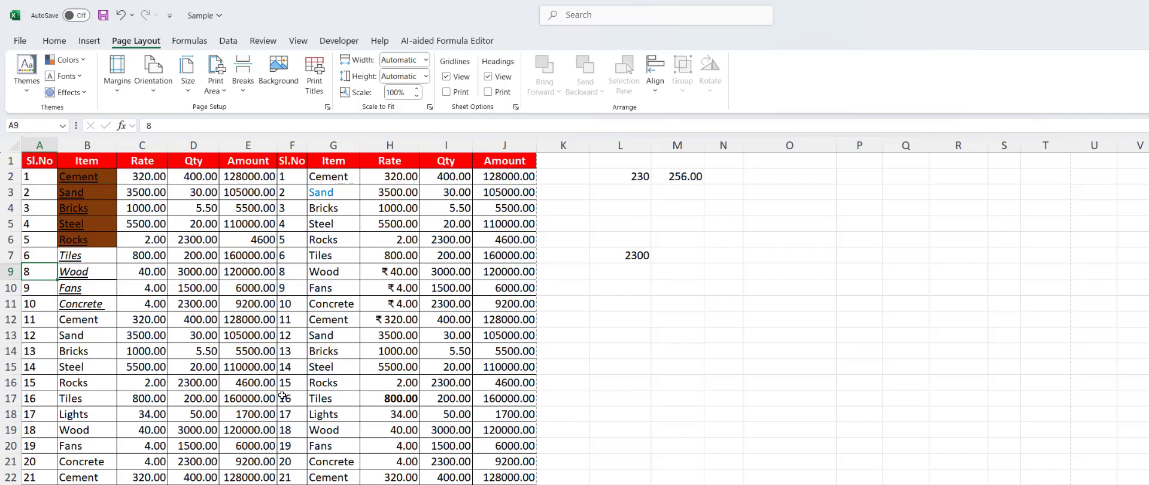
key("Right")
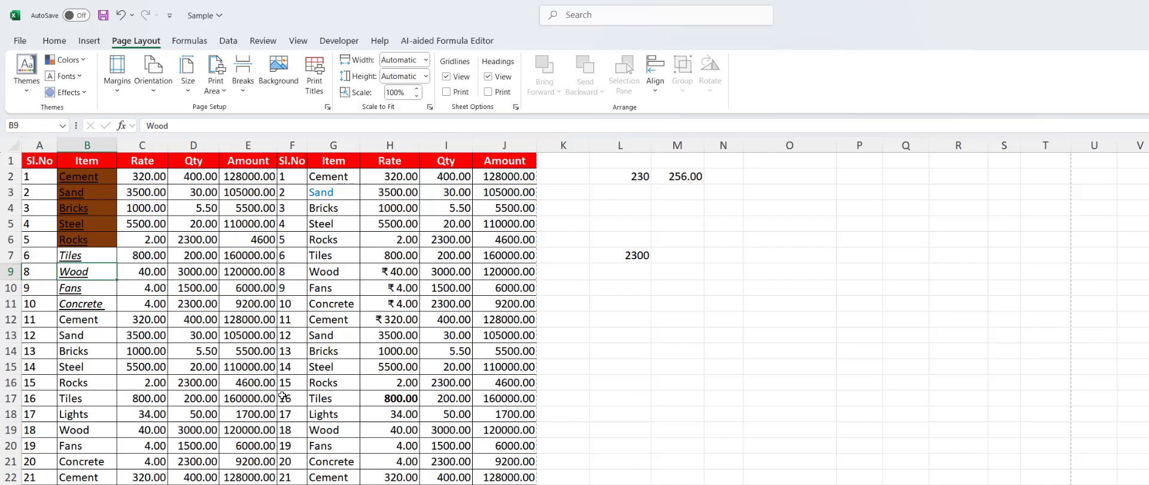
key("Up")
key("Up")
key("Up")
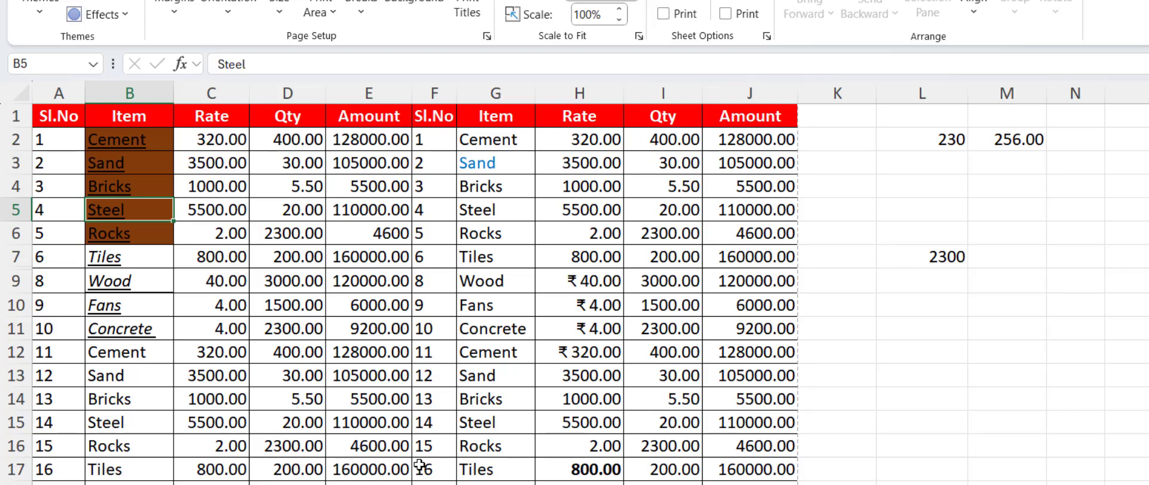
Step: Clear all formats from B2:B11 (Cement to Concrete), then select B2:B10
key("Up")
key("Up")
key("Up")
key("shift+Down")
key("shift+Down")
key("shift+Down")
key("shift+Down")
key("shift+Down")
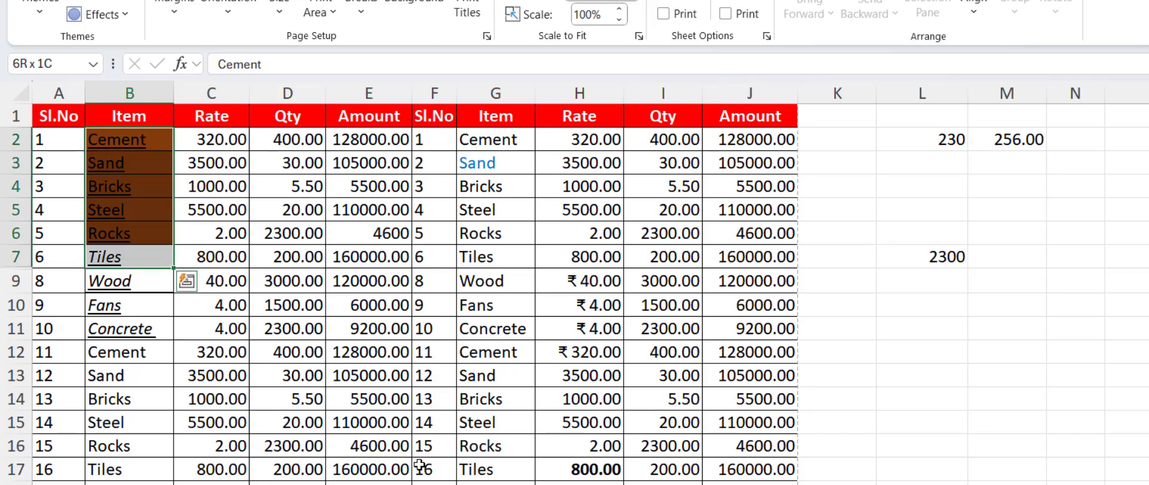
key("shift+Down")
key("shift+Down")
key("shift+Down")
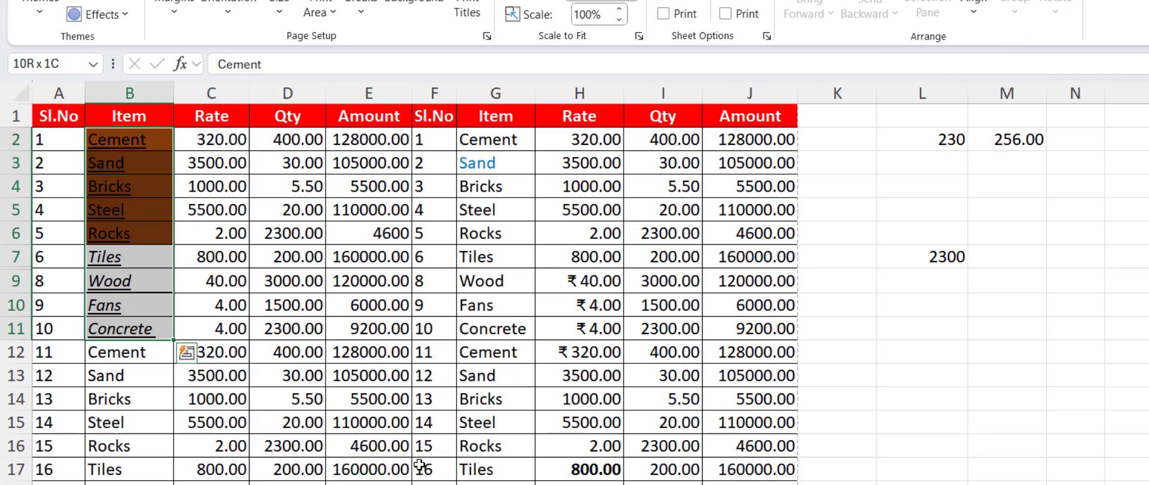
key("alt+h")
key("e")
key("f")
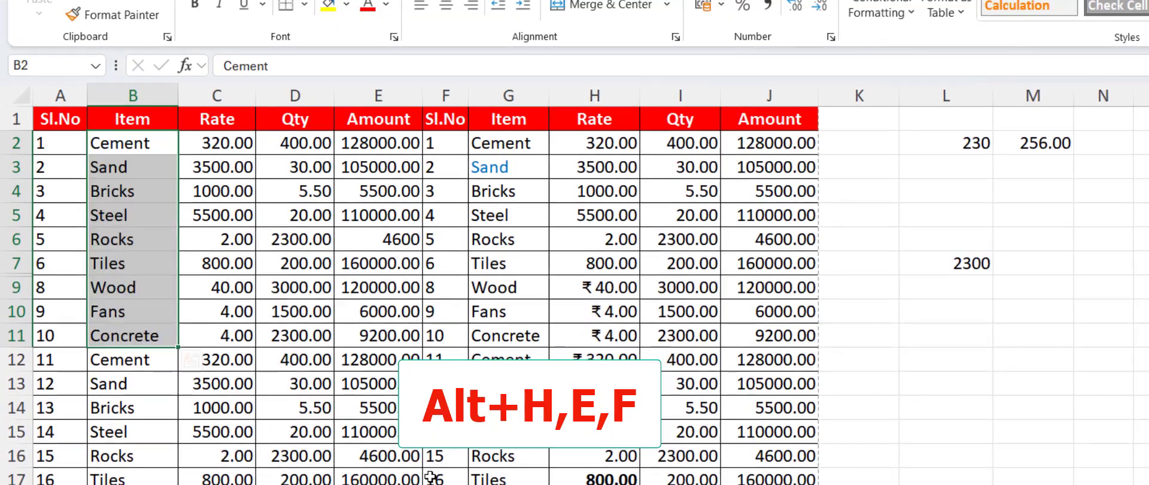
key("Left")
key("Right")
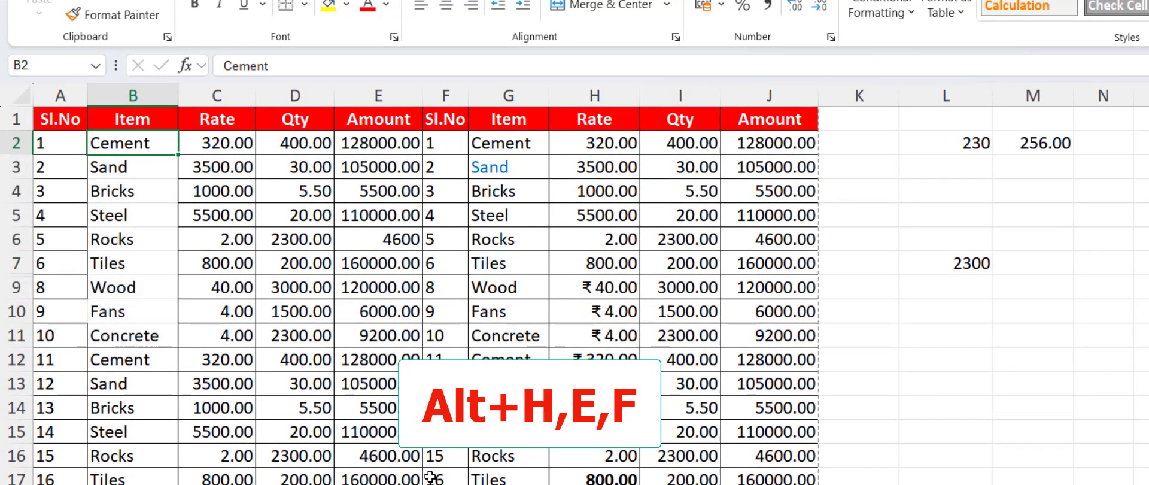
key("shift+Down")
key("shift+Down")
key("shift+Down")
key("shift+Down")
key("shift+Down")
key("shift+Down")
key("shift+Down")
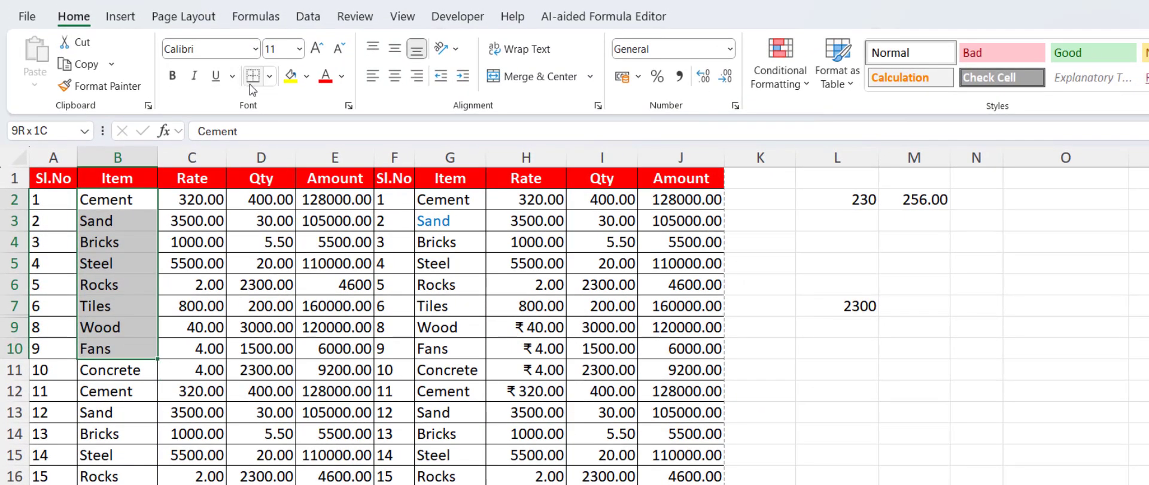
Step: Apply All Borders to the Item cells Cement through Fans, then select Amount cells down to E14
left_click(269, 76)
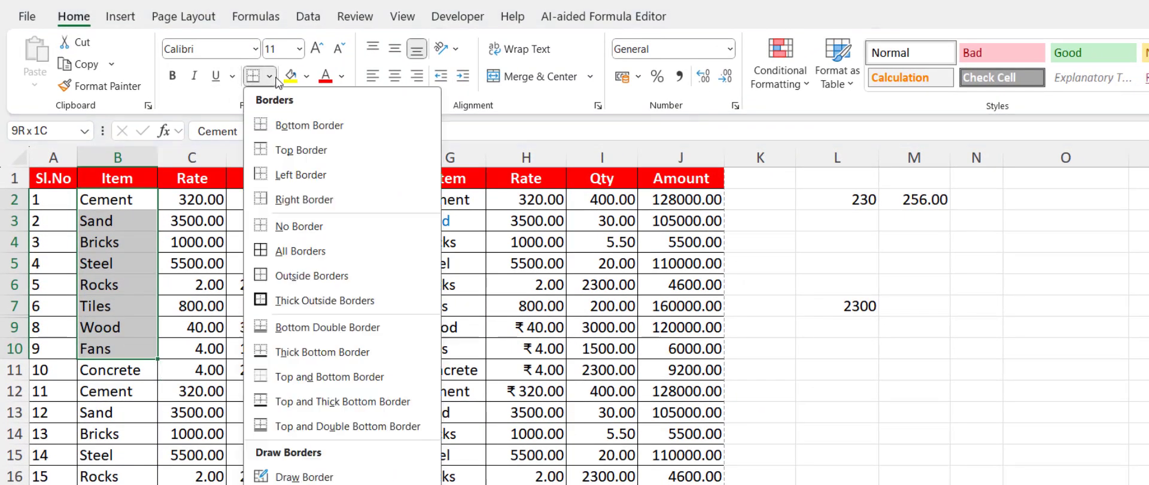
left_click(299, 275)
left_click(197, 305)
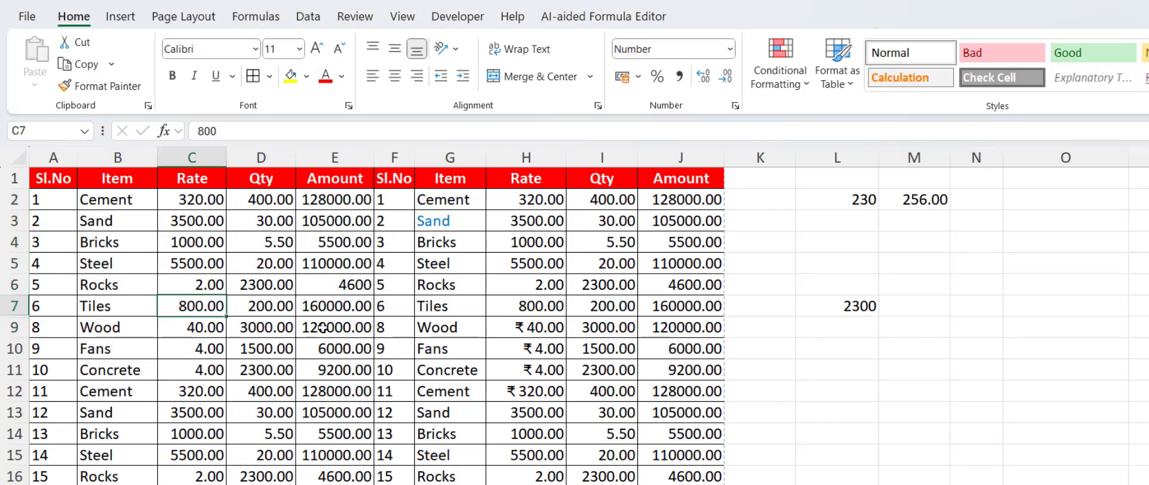
left_click_drag(335, 199, 335, 412)
left_click(335, 434)
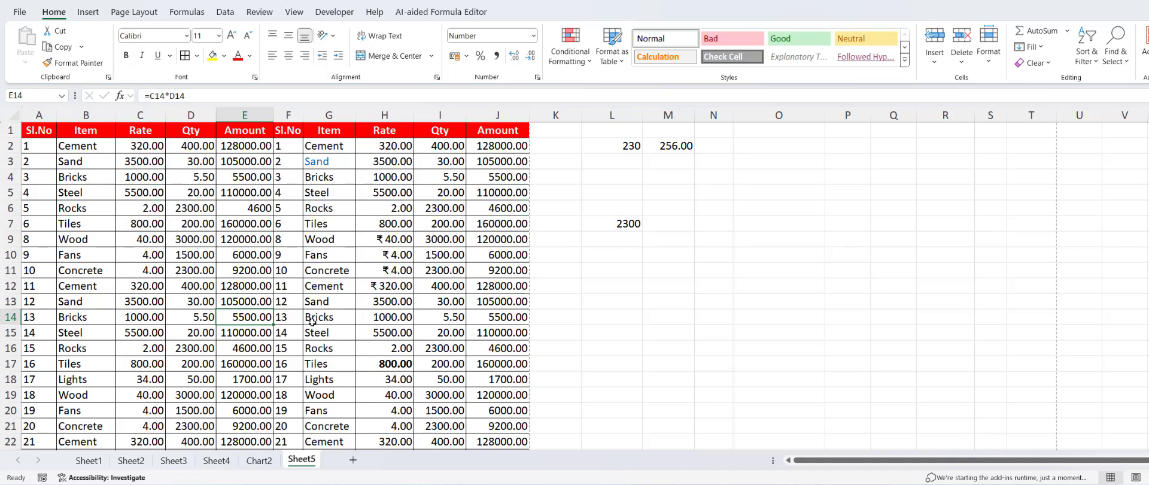
left_click_drag(90, 146, 86, 300)
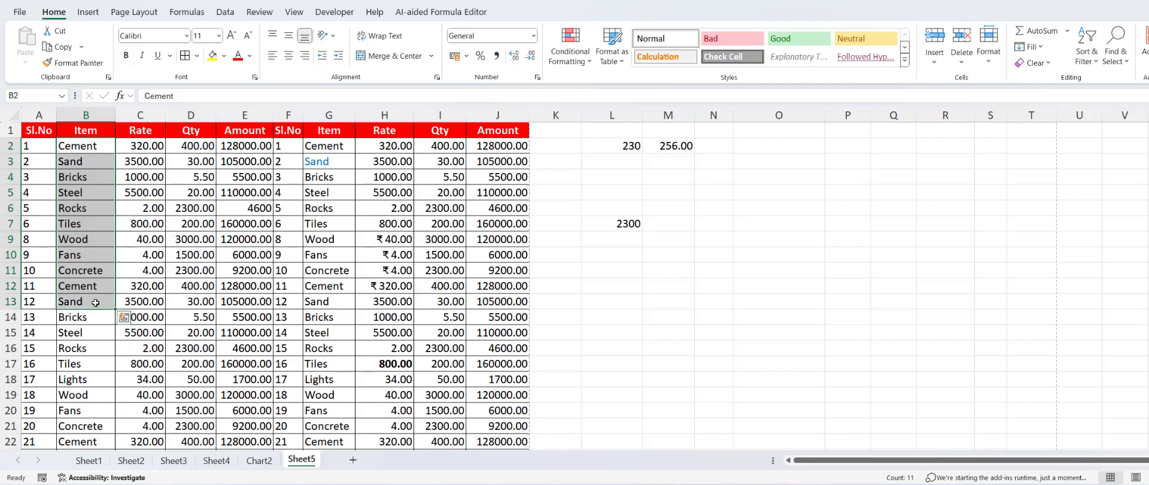
key("alt+h")
key("s")
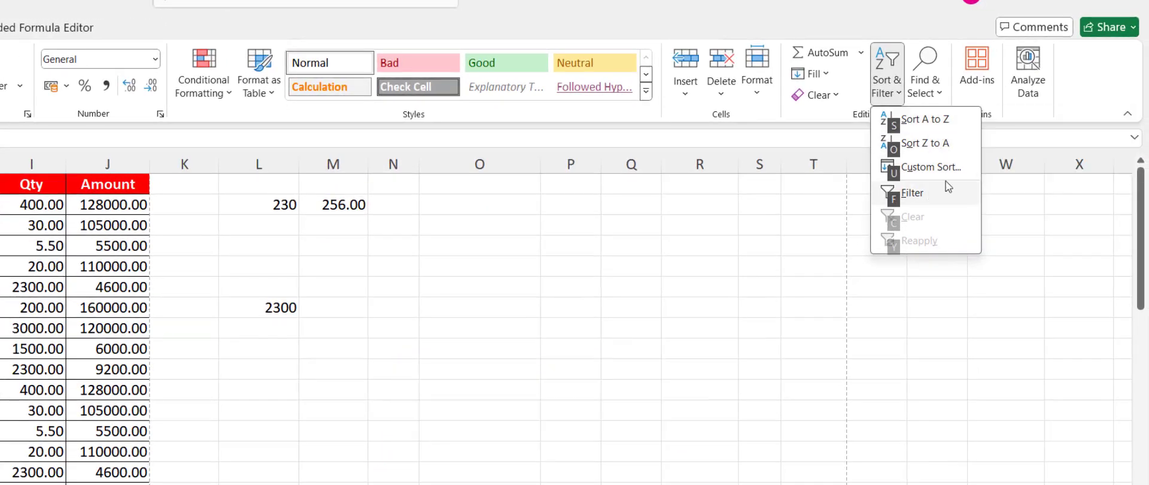
key("Escape")
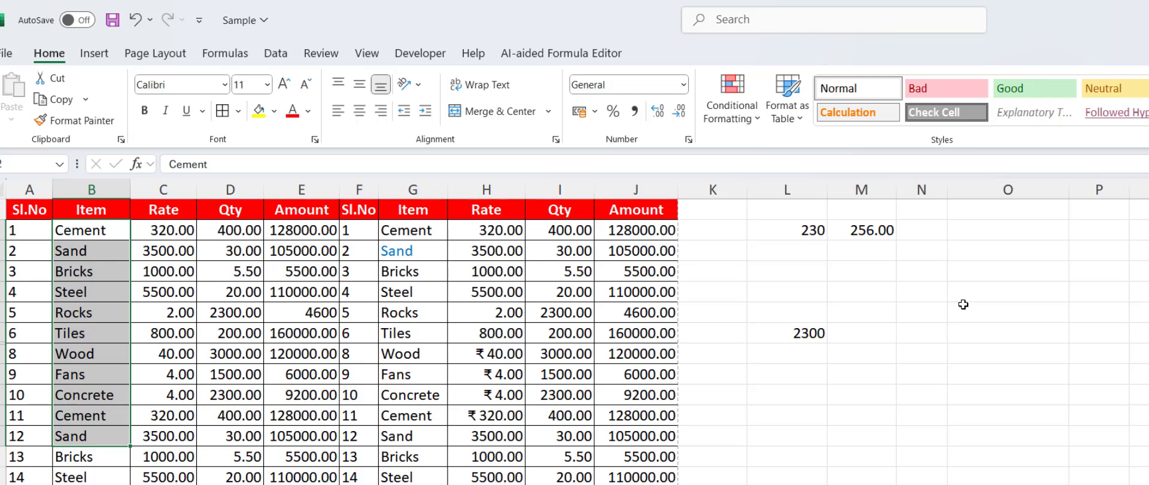
left_click(301, 373)
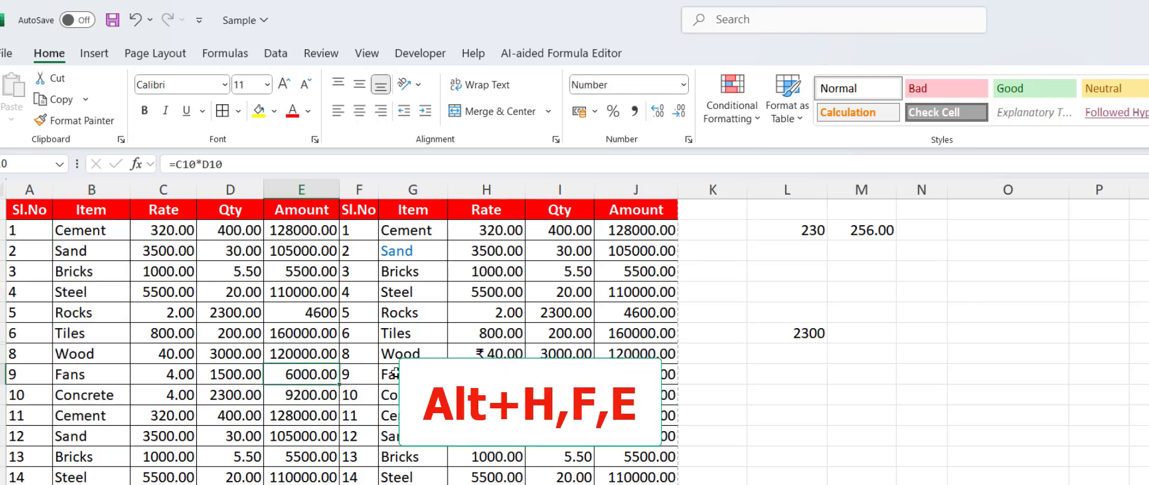
key("alt+h")
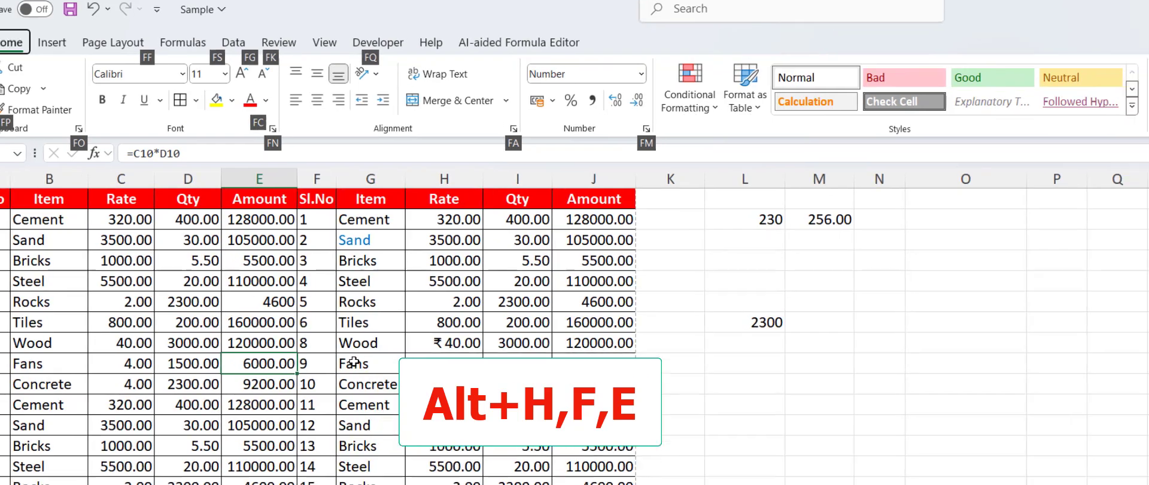
key("f")
key("e")
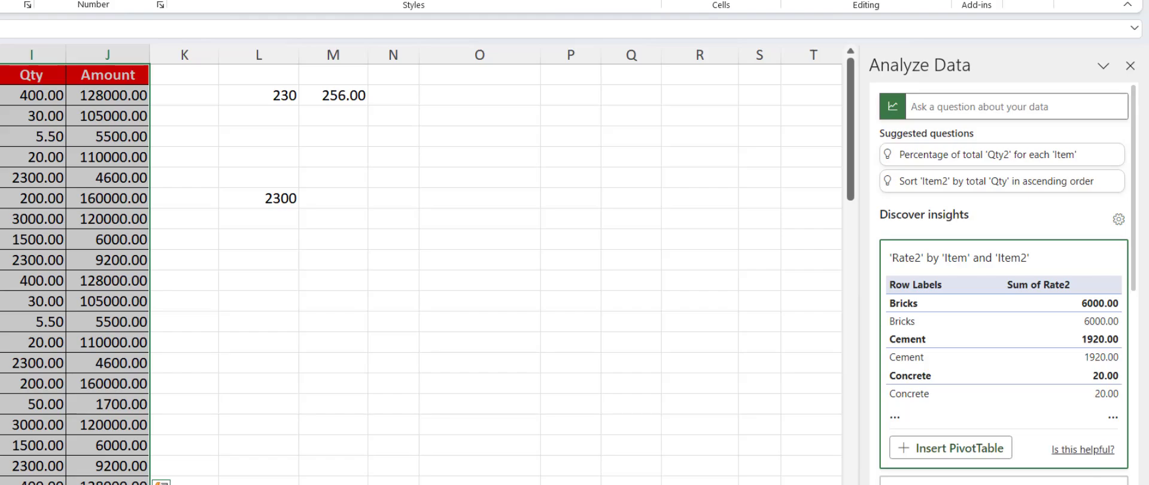
left_click(1130, 63)
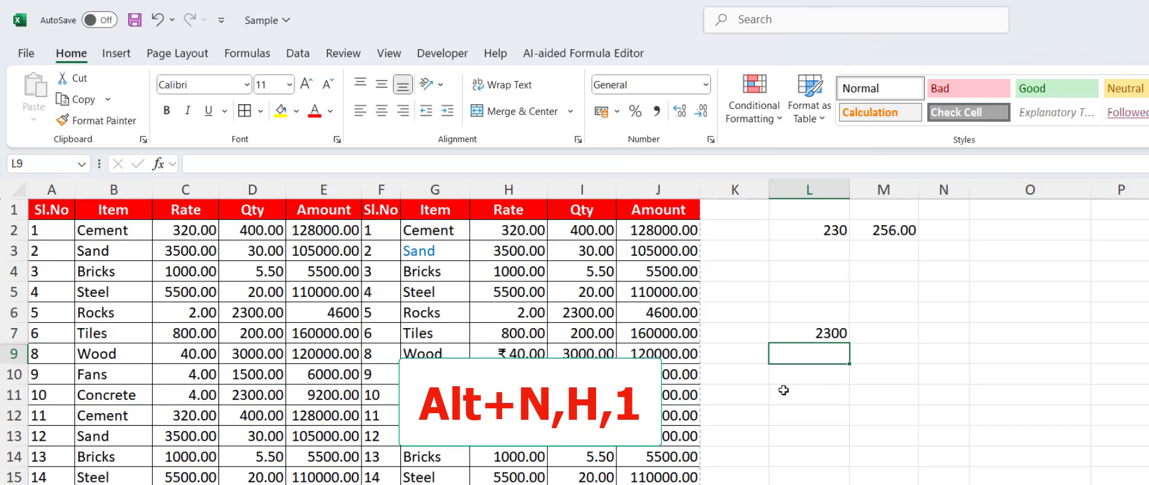
Step: Add a centred page header reading 'MJ Tube' using Alt+N, H, 1
key("alt+n")
key("h")
key("1")
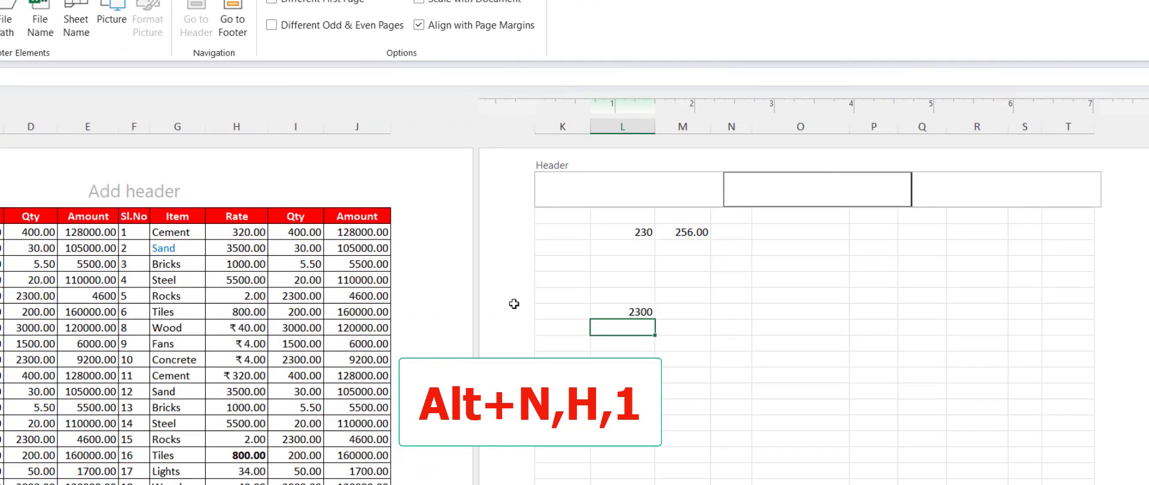
type("MJ Tube")
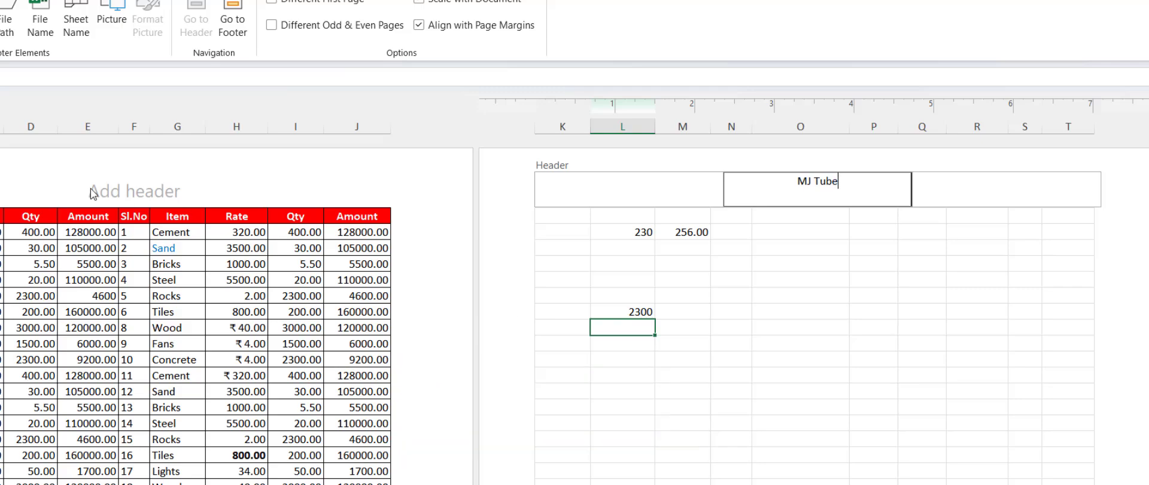
left_click(93, 192)
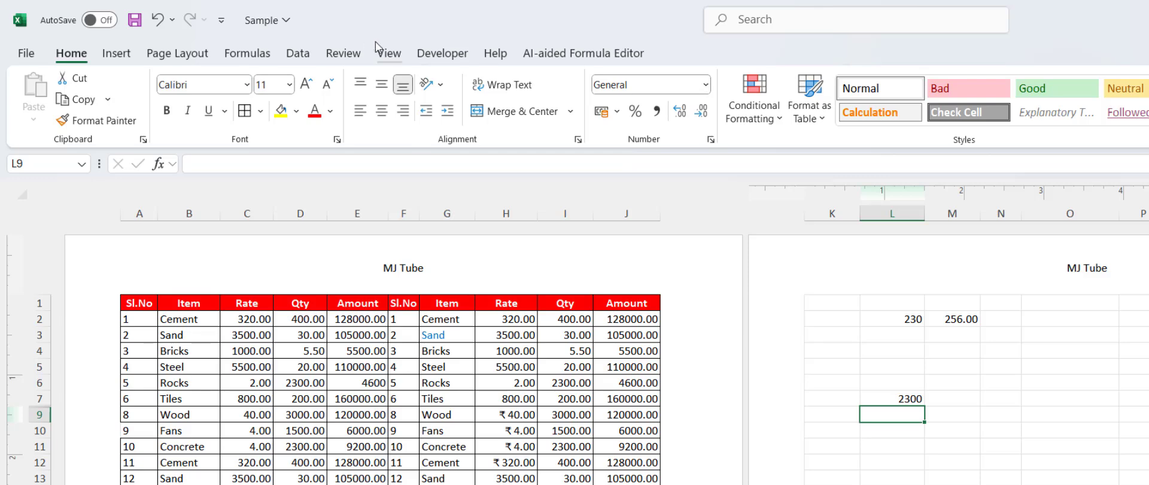
left_click(387, 54)
Step: Return to Normal view, select L6, and view the Orientation choices without changing them
left_click(240, 100)
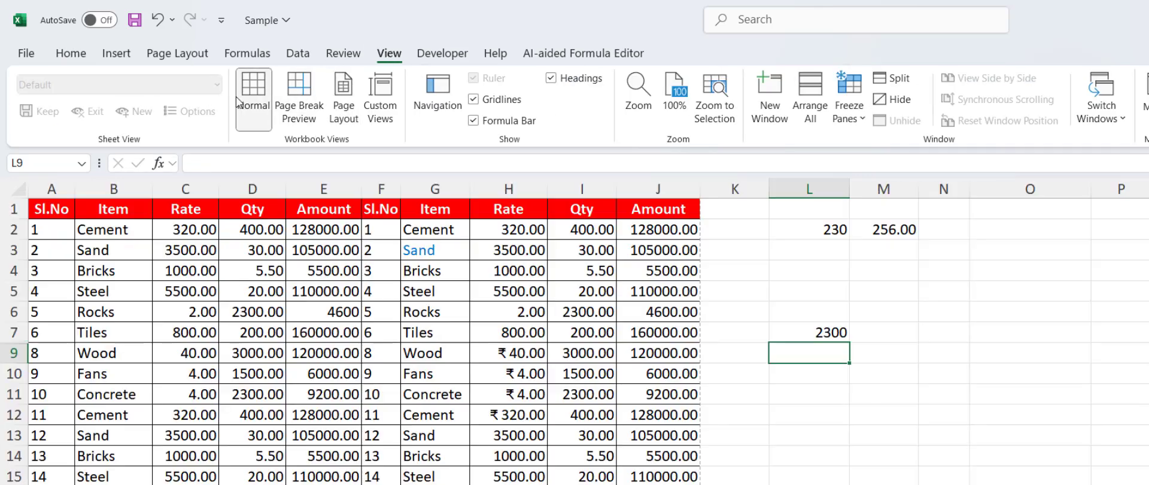
left_click(794, 315)
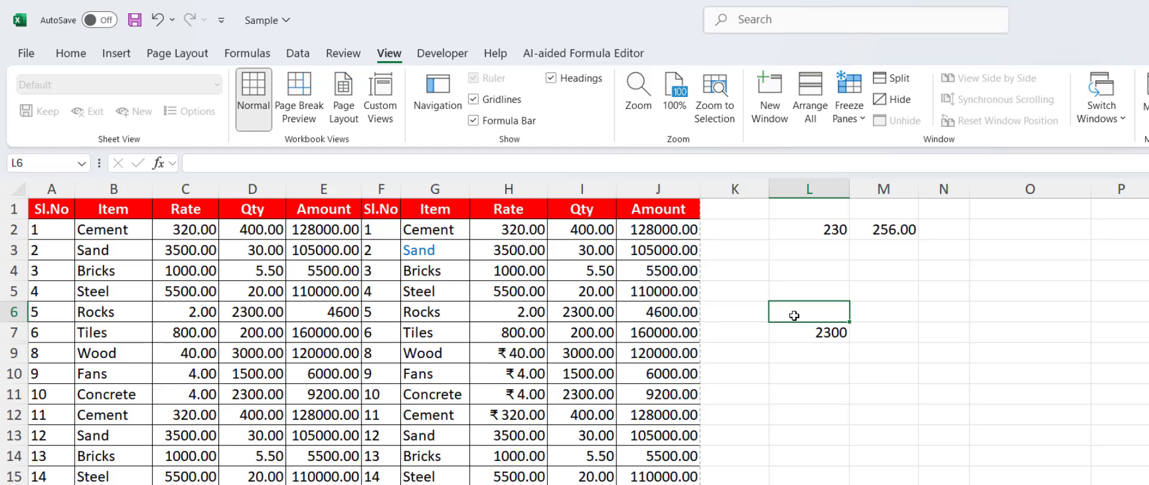
key("alt+p")
key("o")
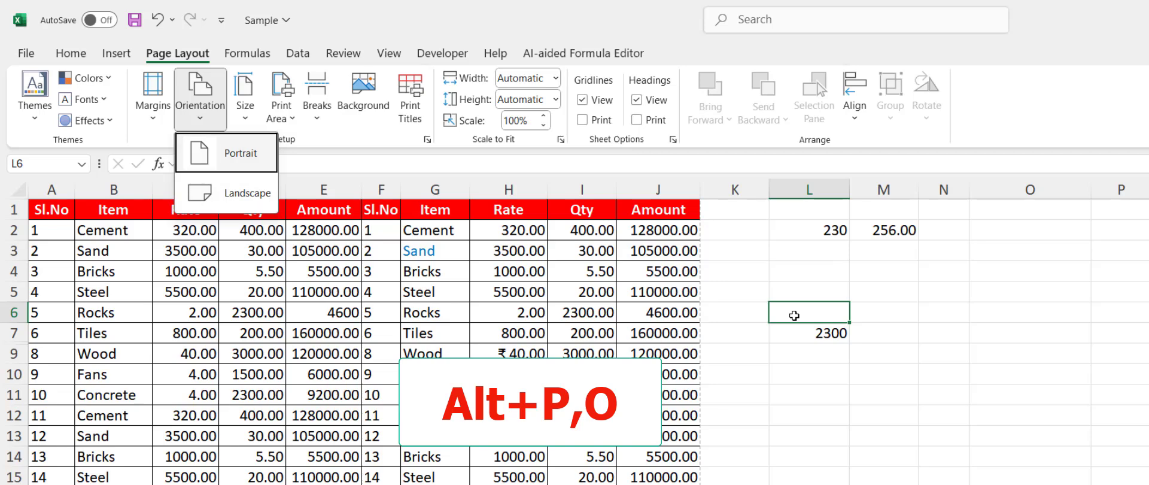
key("Escape")
key("Escape")
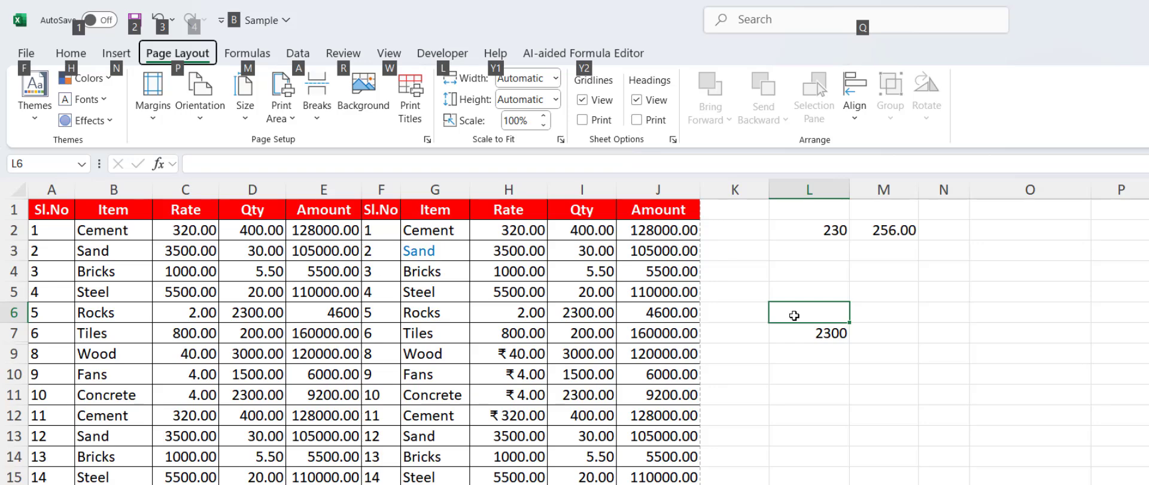
Step: Insert a manual page break at cell L6
key("p")
key("b")
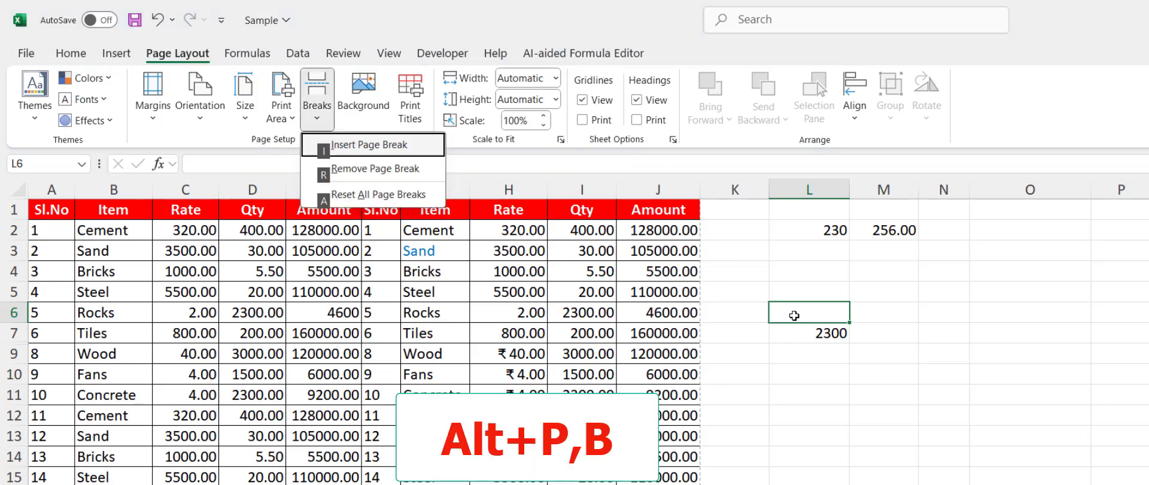
key("i")
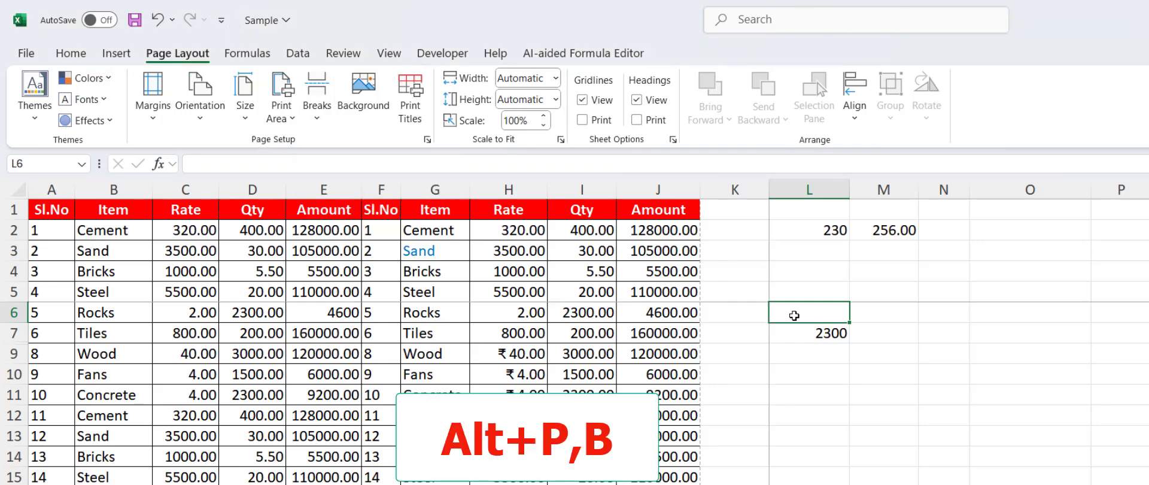
Step: Move to cell J5 and remove a page break there
key("Left")
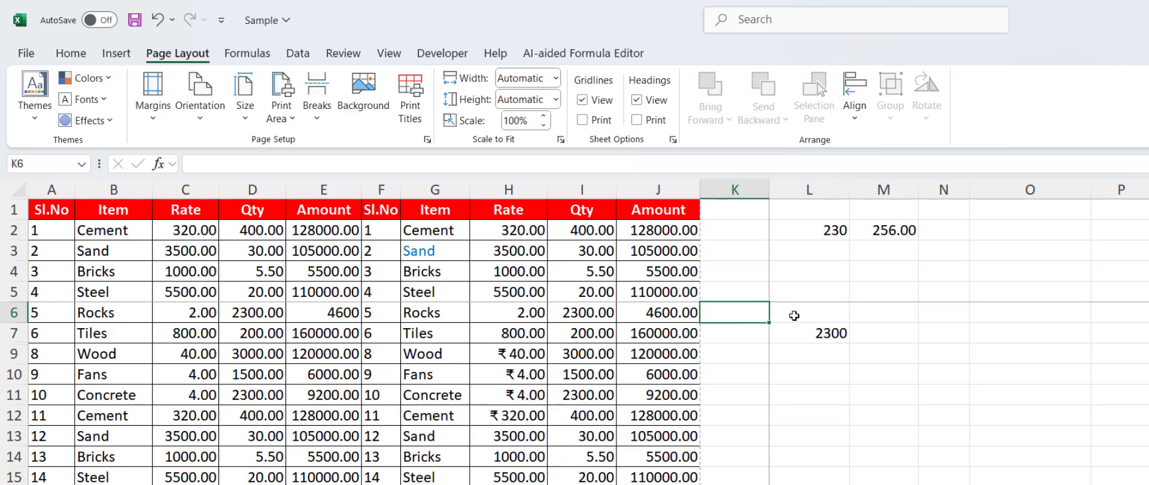
key("Up")
key("Left")
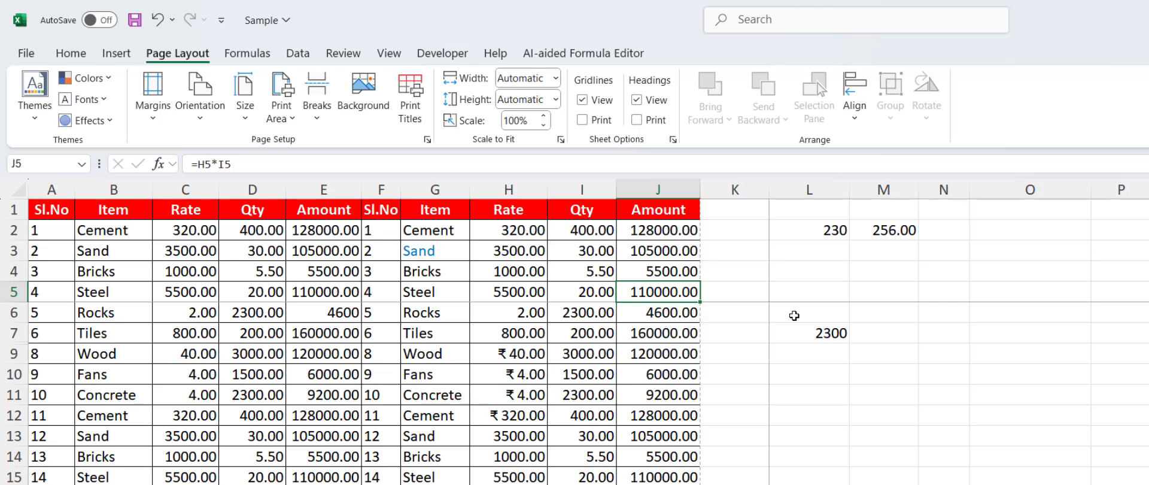
key("alt+p")
key("b")
key("Down")
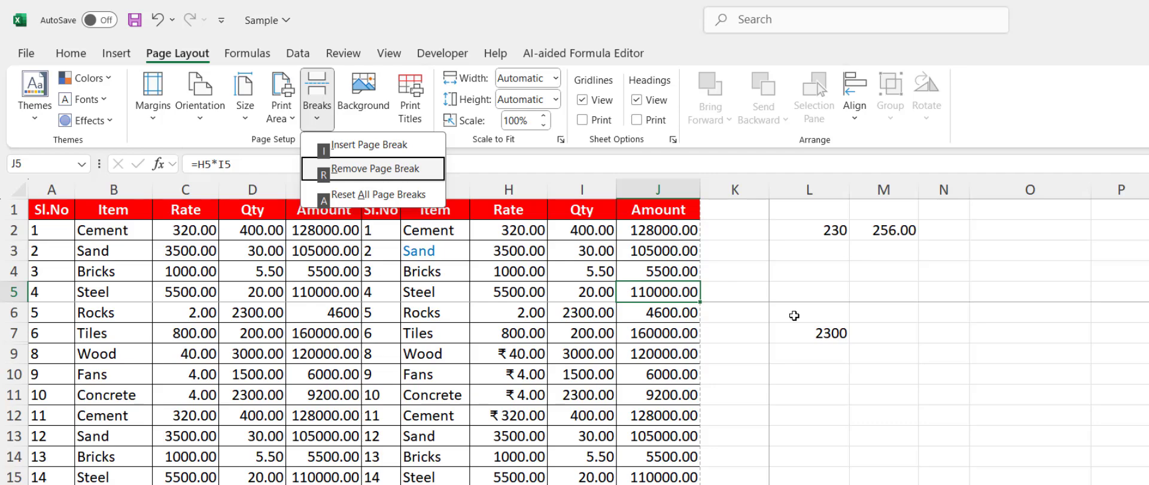
key("Return")
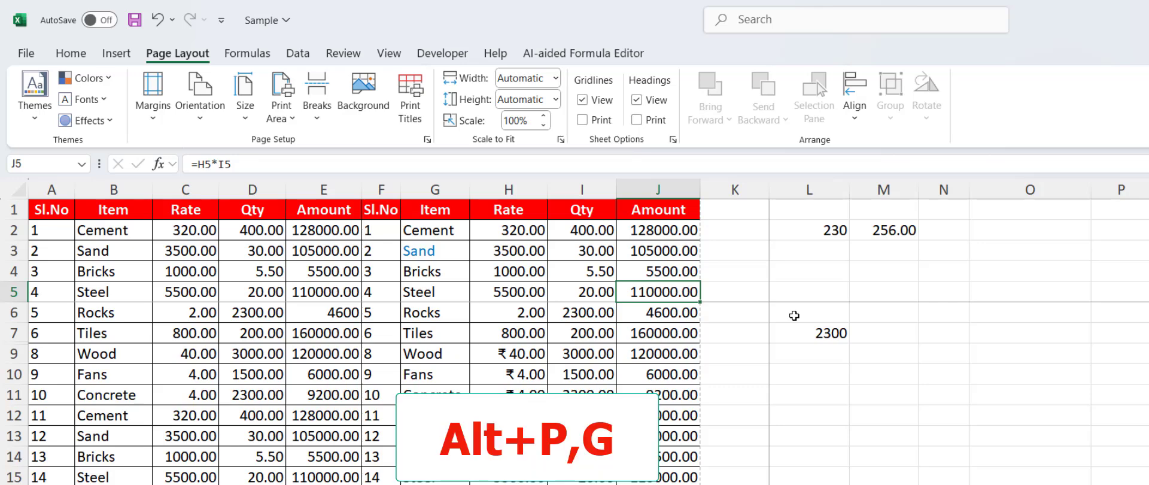
Step: Set the picture 222 from a file as the sheet background
key("alt+p")
key("g")
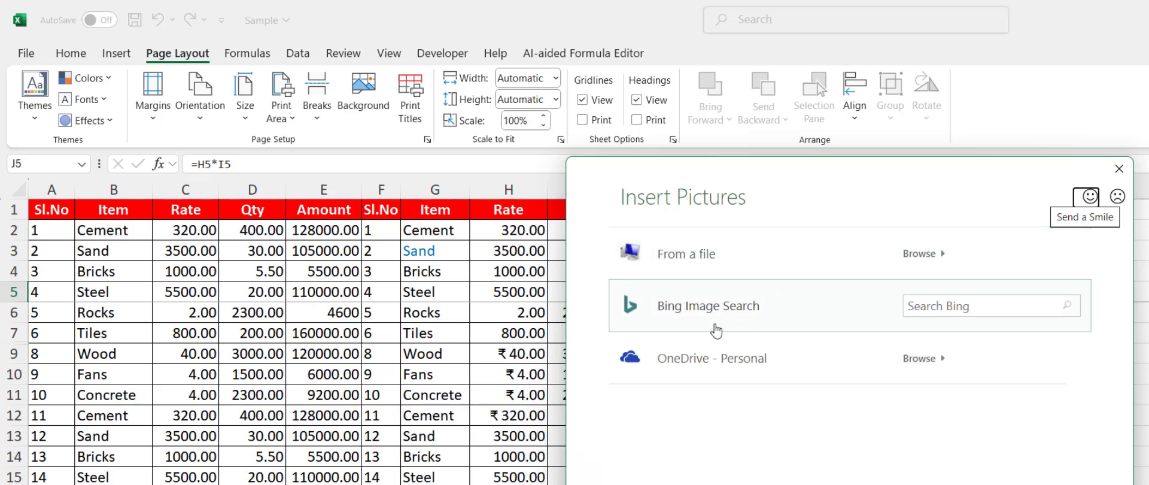
left_click(744, 256)
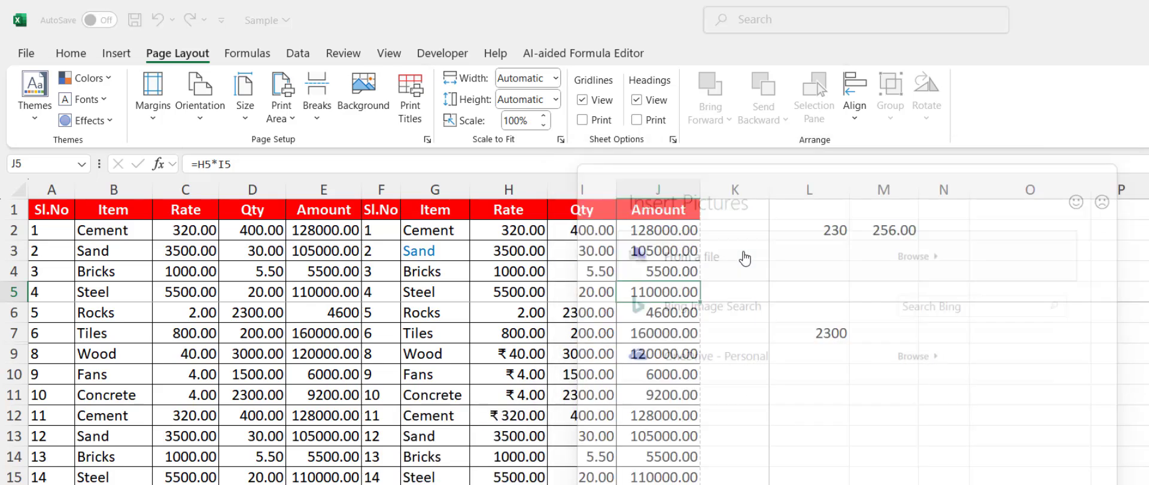
left_click(293, 155)
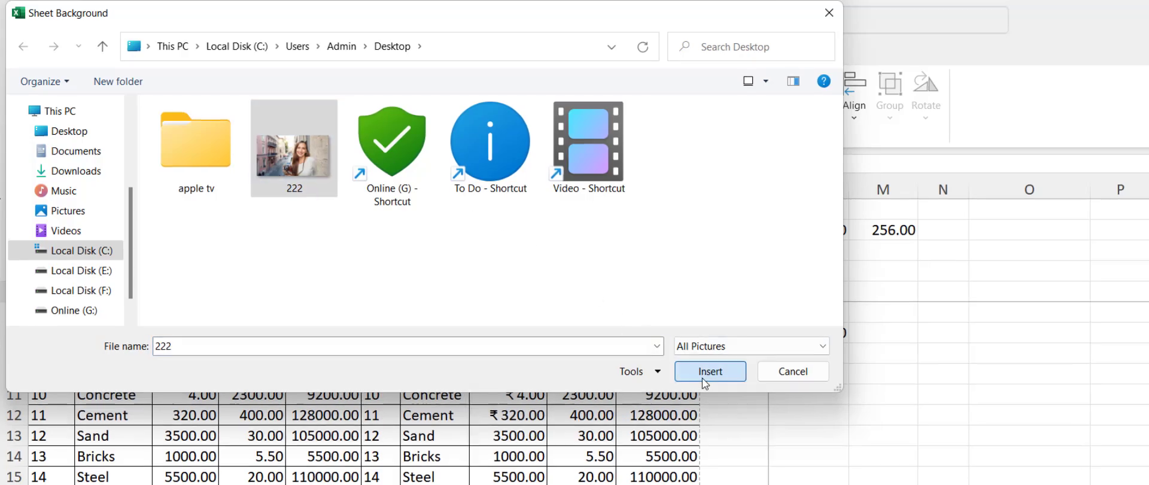
left_click(706, 373)
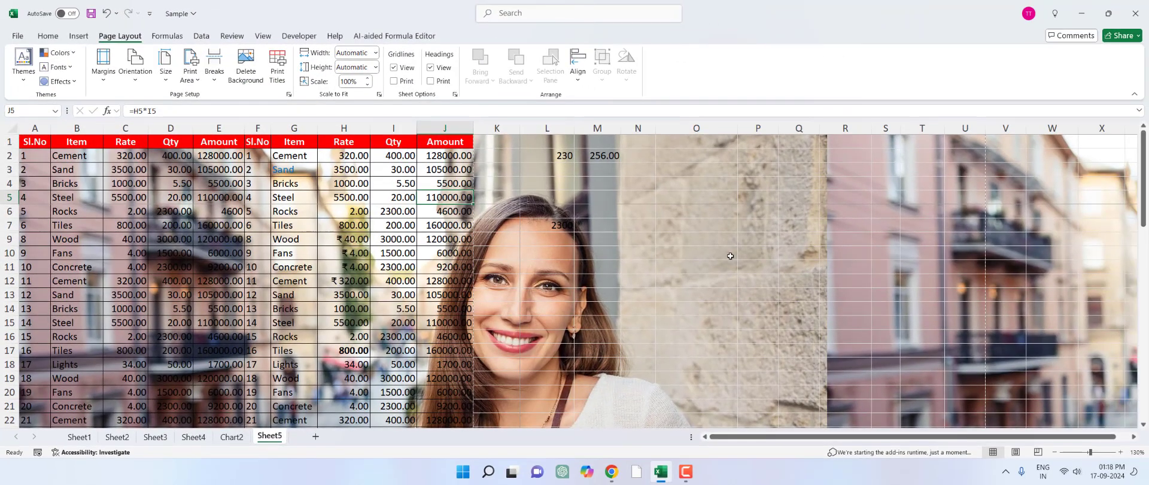
Step: Scroll through the sheet with the background, then delete the background picture
scroll(562, 263, "down", 5)
scroll(562, 269, "down", 3, "ctrl")
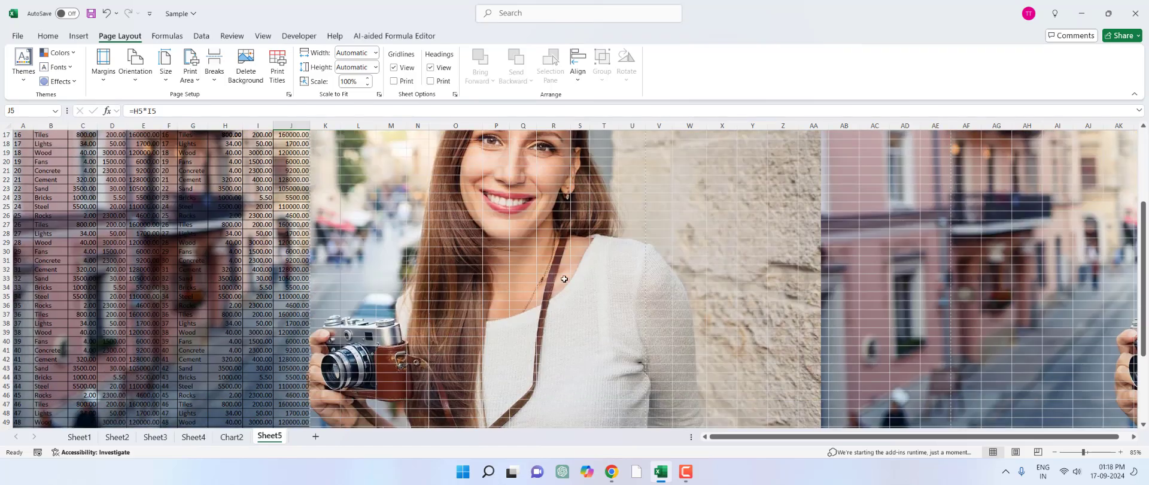
scroll(565, 279, "down", 3)
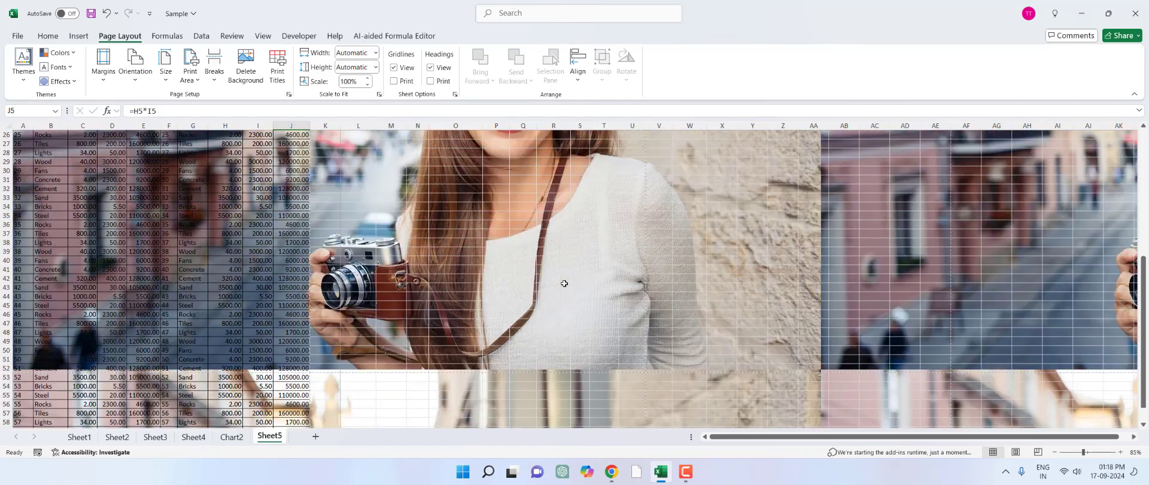
scroll(564, 283, "up", 8)
scroll(564, 283, "up", 3, "ctrl")
scroll(502, 256, "up", 1)
left_click(502, 256)
scroll(502, 256, "up", 1, "ctrl")
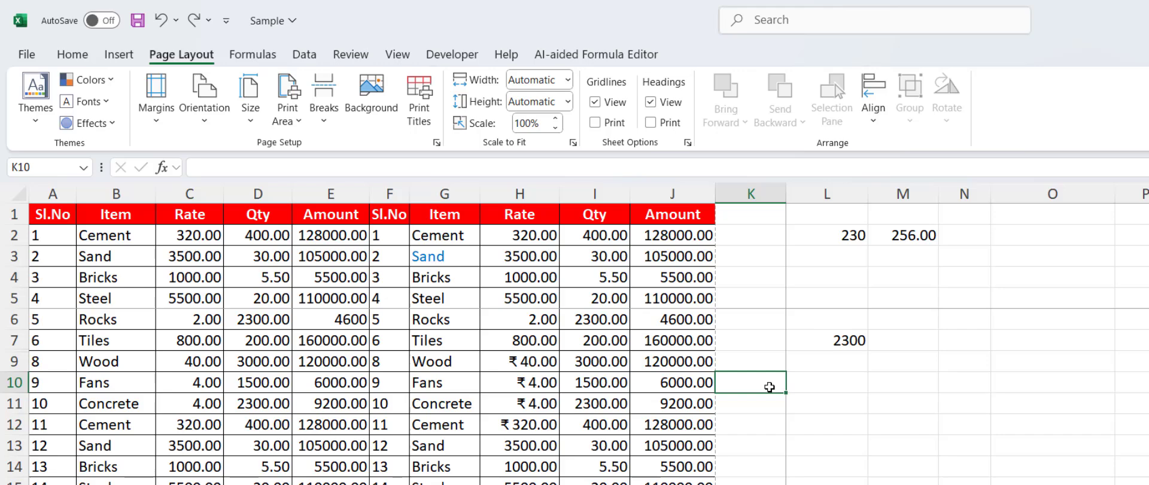
key("alt+m")
key("h")
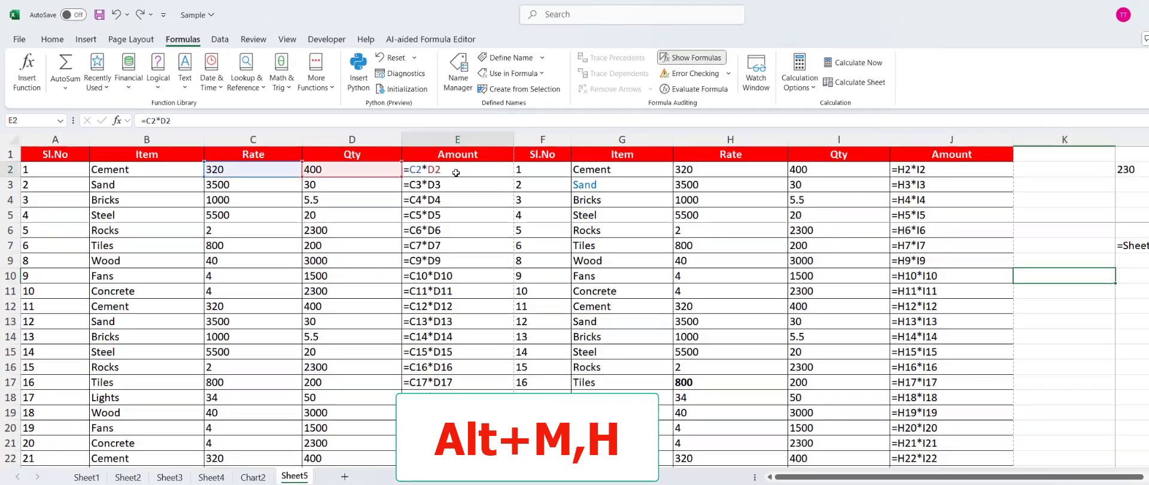
left_click_drag(633, 234, 632, 484)
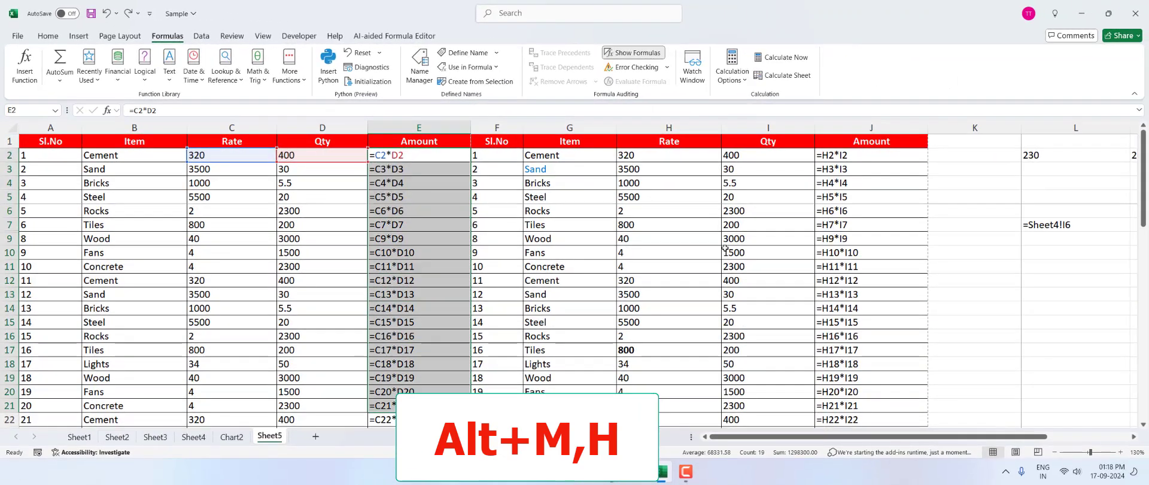
left_click_drag(835, 155, 848, 270)
scroll(847, 270, "up", 2)
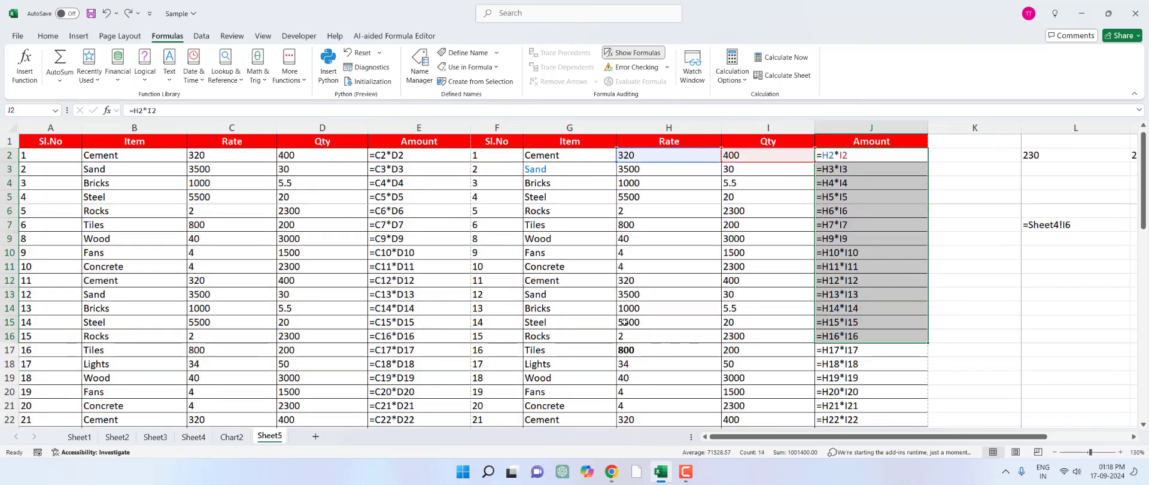
left_click(476, 281)
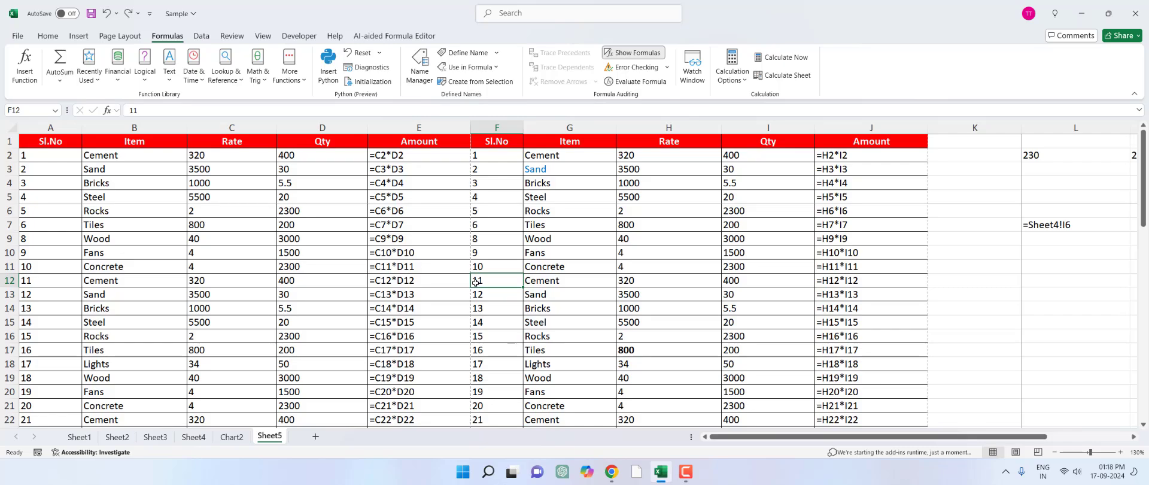
key("alt+m")
key("h")
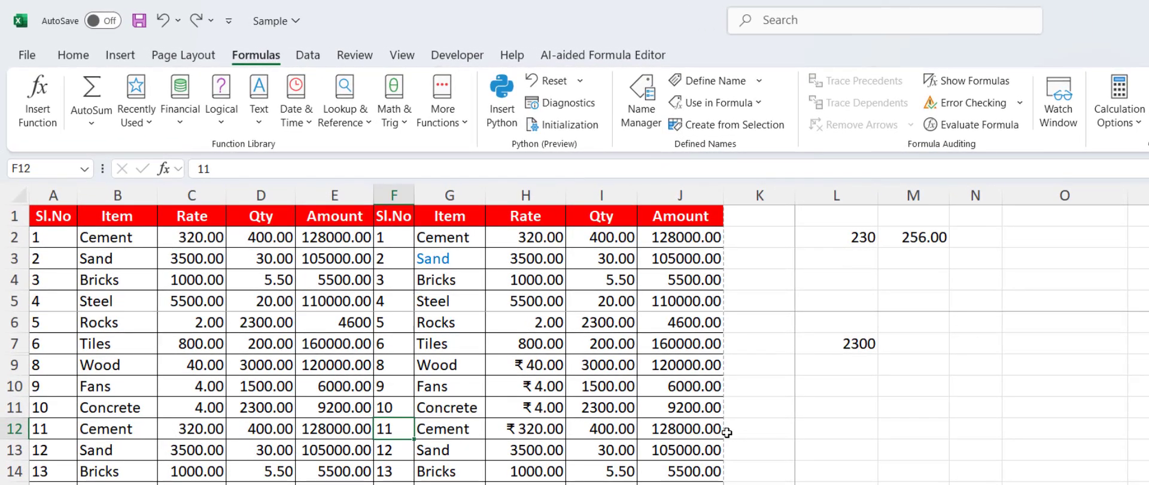
key("alt+w")
key("i")
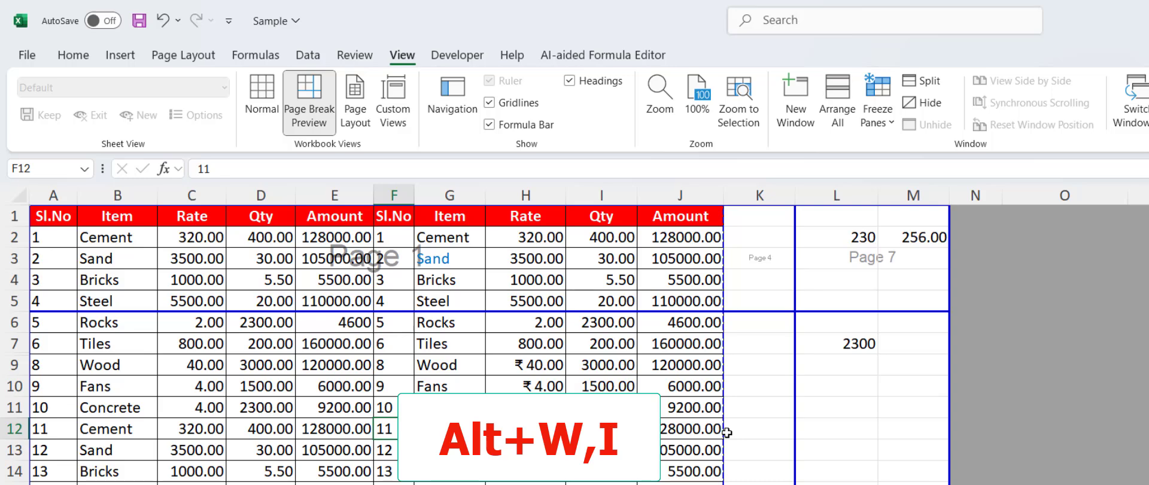
key("alt")
key("w")
key("l")
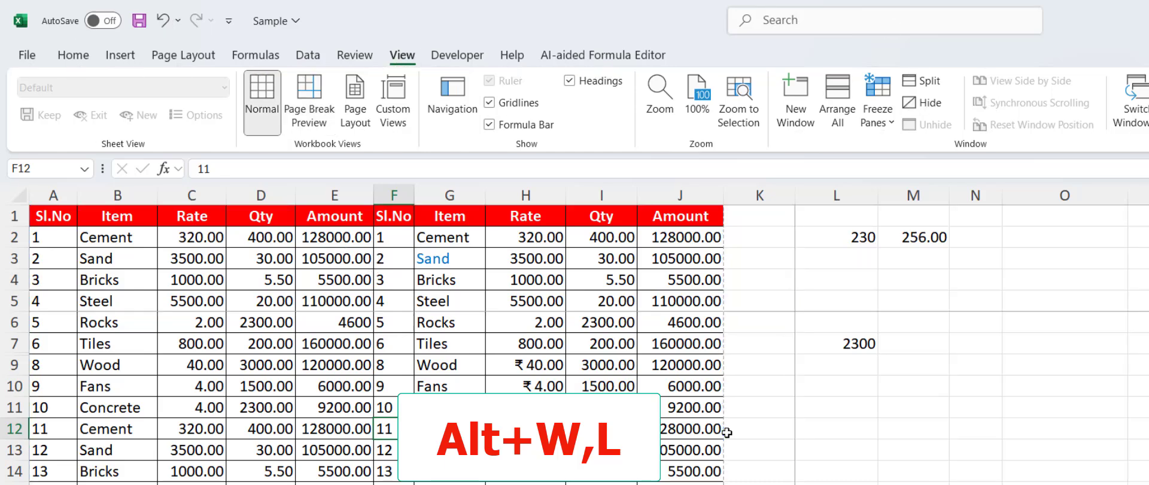
left_click(407, 380)
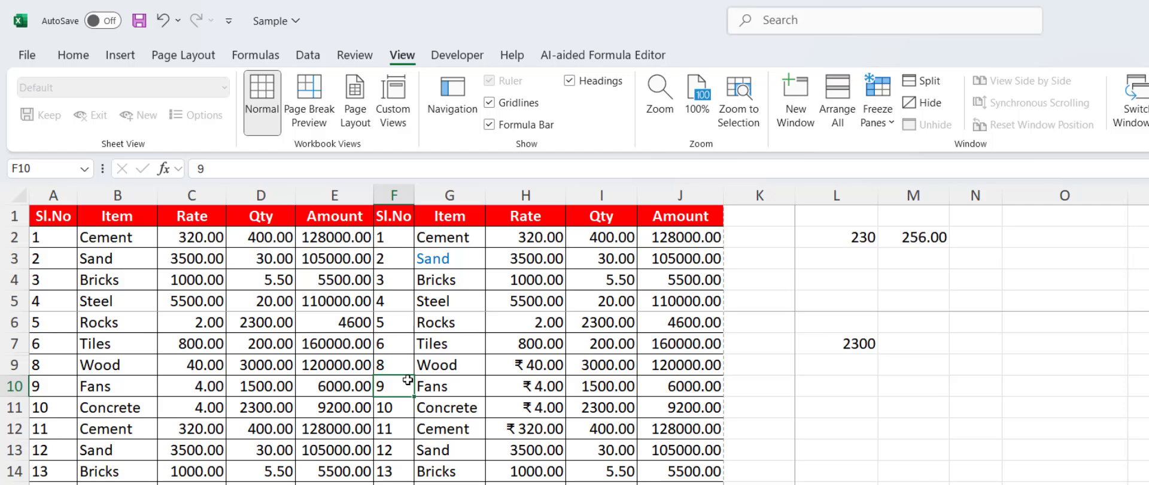
key("alt")
key("w")
key("p")
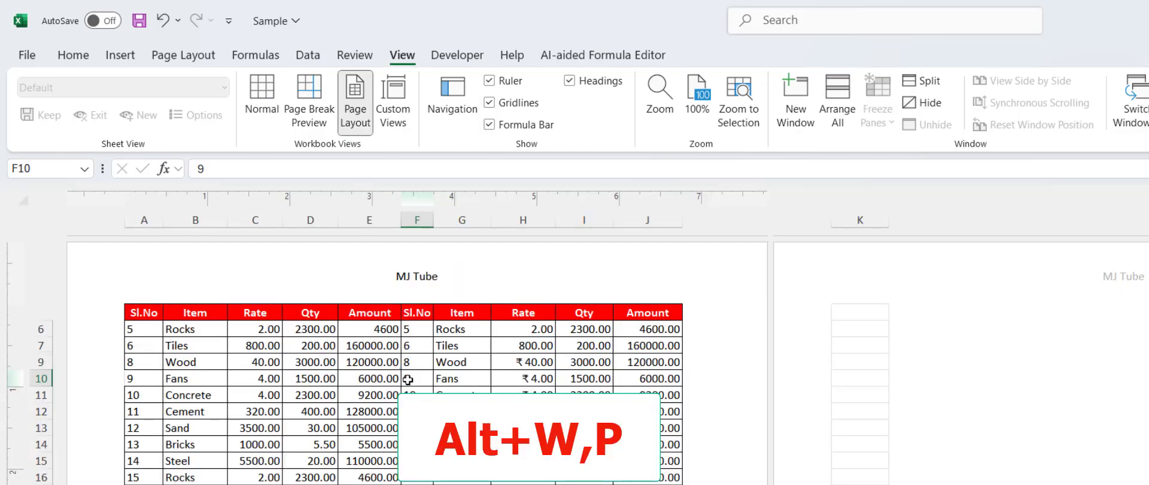
scroll(407, 379, "down", 6)
scroll(407, 379, "up", 6)
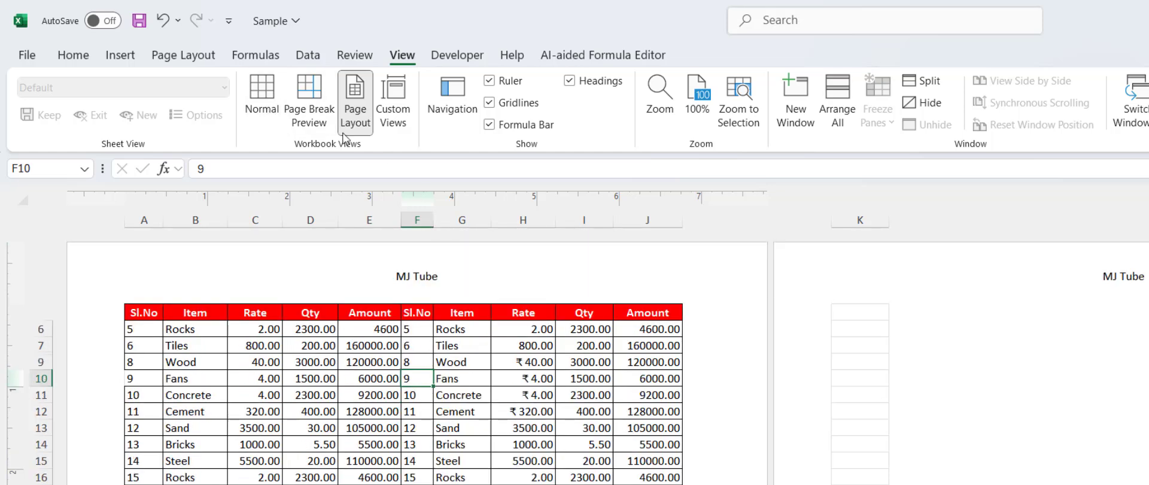
left_click(256, 106)
left_click(494, 401)
scroll(59, 219, "up", 2)
left_click(55, 235)
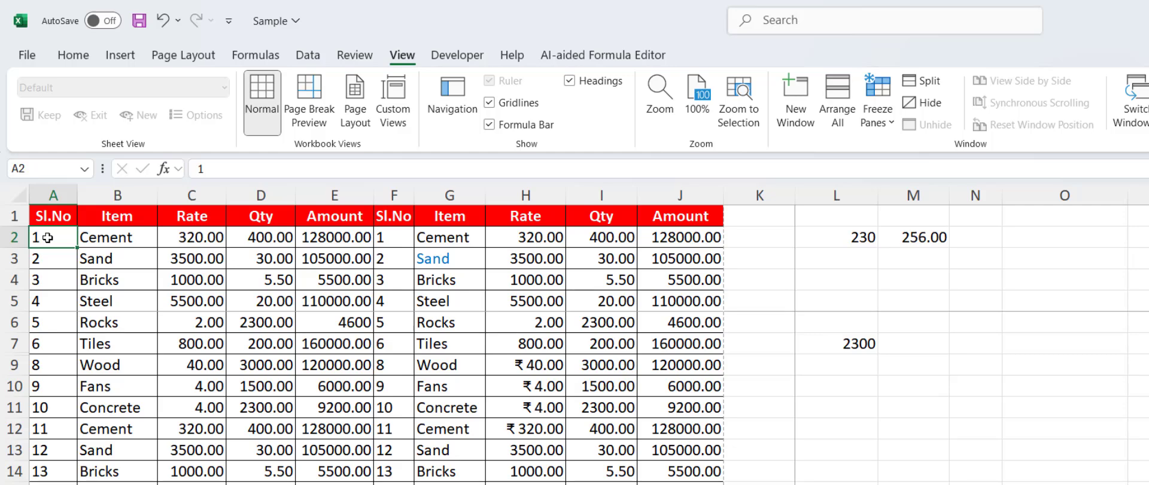
left_click_drag(45, 218, 759, 216)
left_click(56, 237)
key("alt+w")
key("f")
key("r")
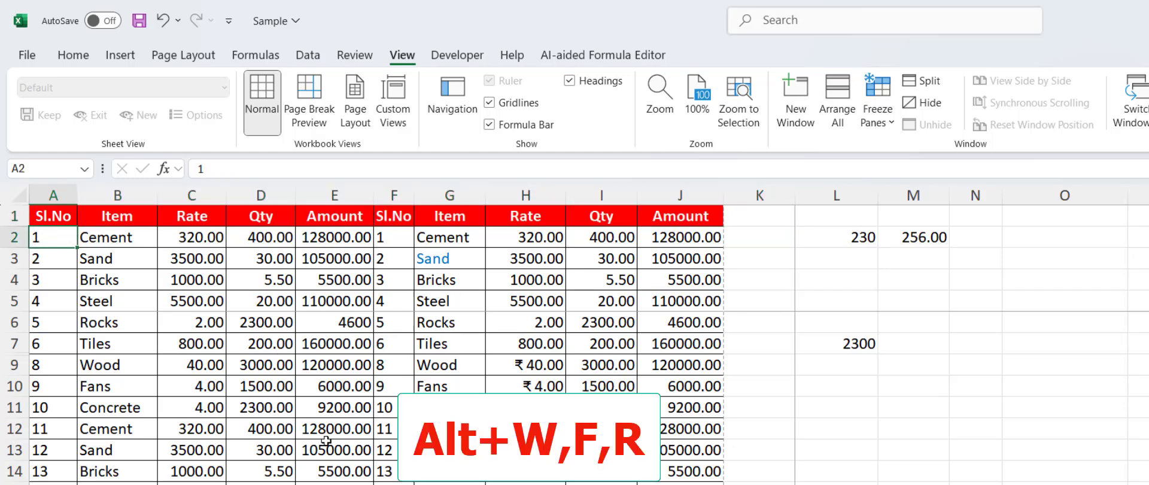
key("alt+w")
key("f")
key("r")
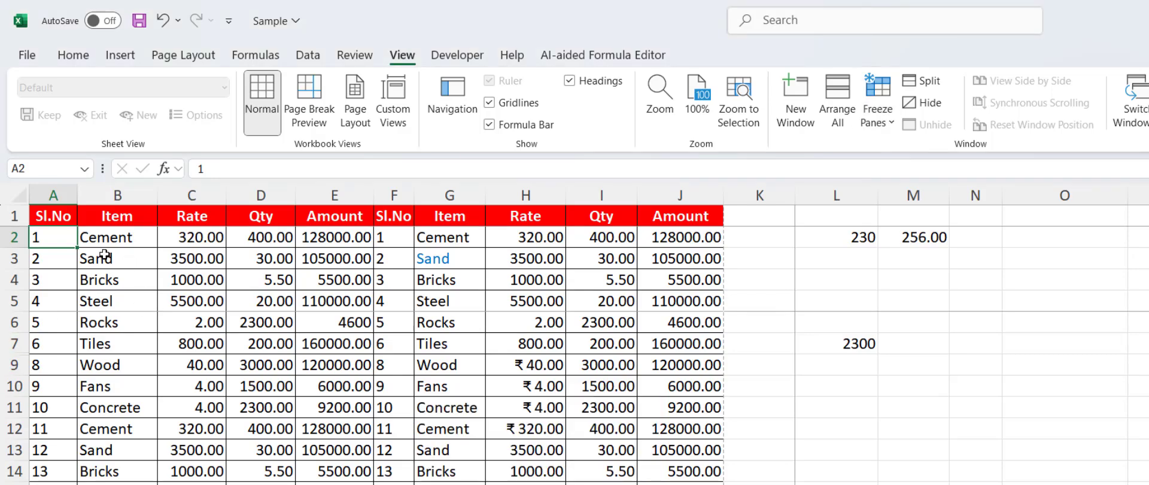
scroll(105, 267, "down", 17)
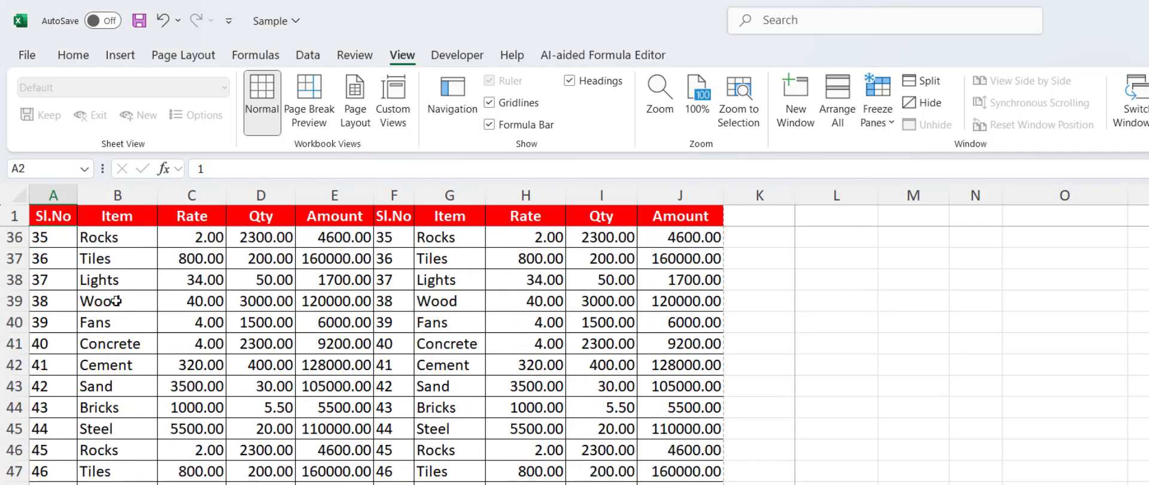
scroll(118, 300, "down", 2)
scroll(113, 297, "up", 19)
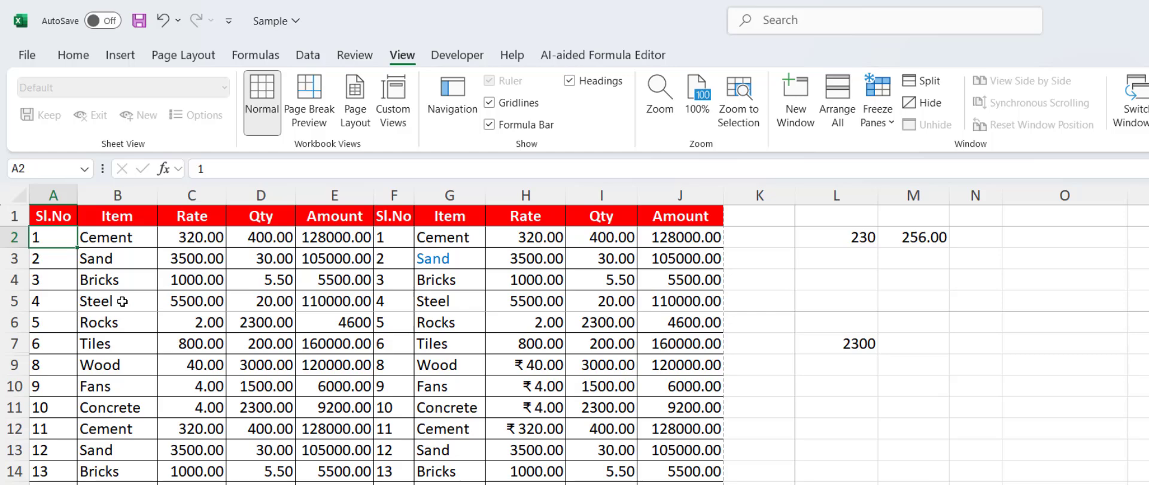
key("alt")
key("w")
key("f")
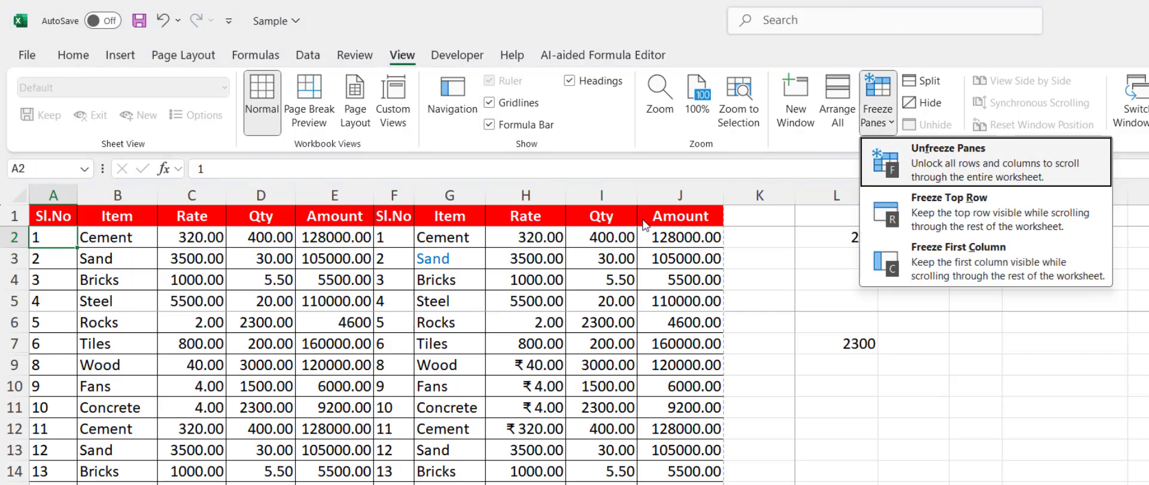
left_click(943, 161)
scroll(423, 351, "down", 9)
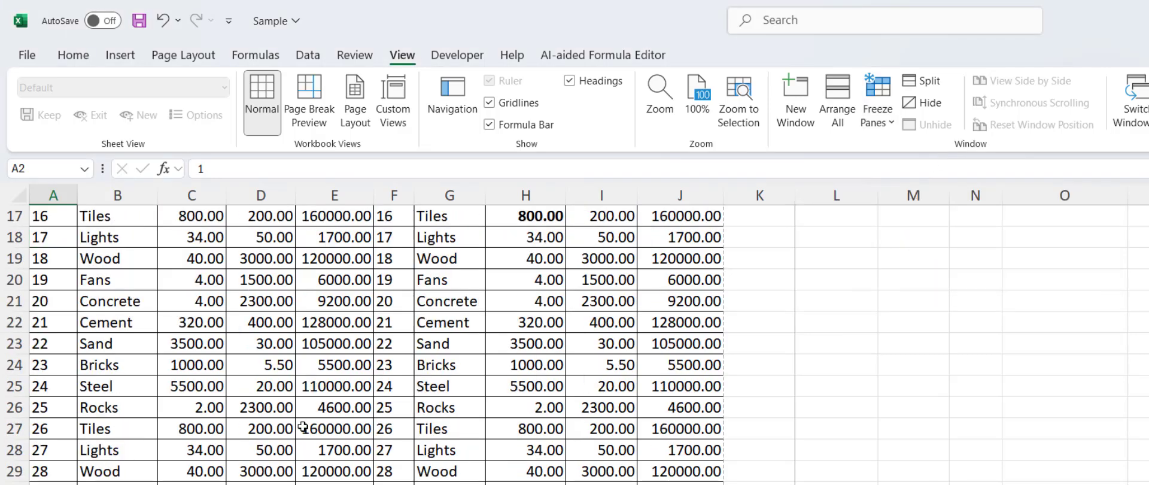
scroll(300, 428, "up", 9)
left_click(150, 303)
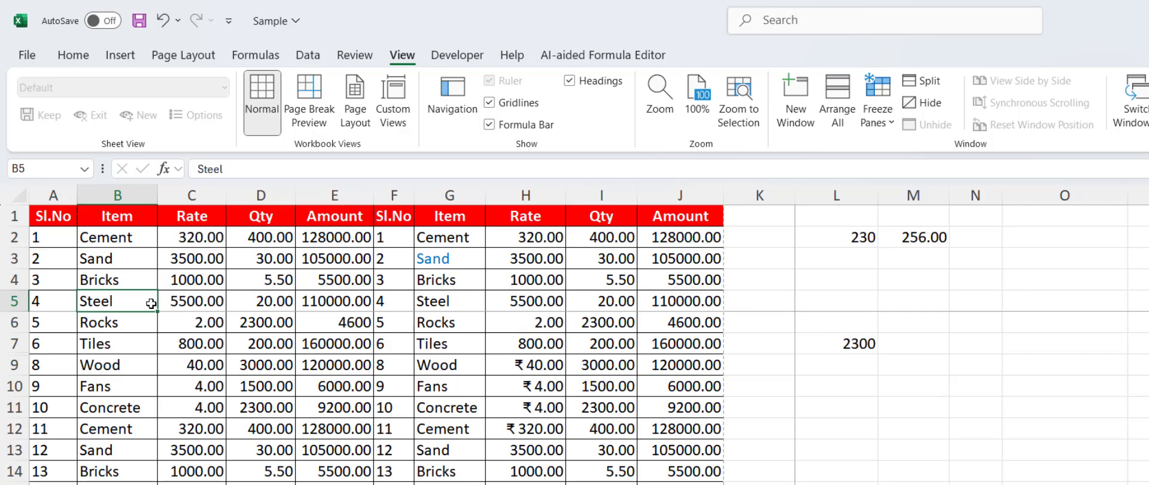
Step: Try a split with Alt+W, S, remove it, and select cell A13 as the split point
key("alt")
key("w")
key("s")
left_click(41, 364)
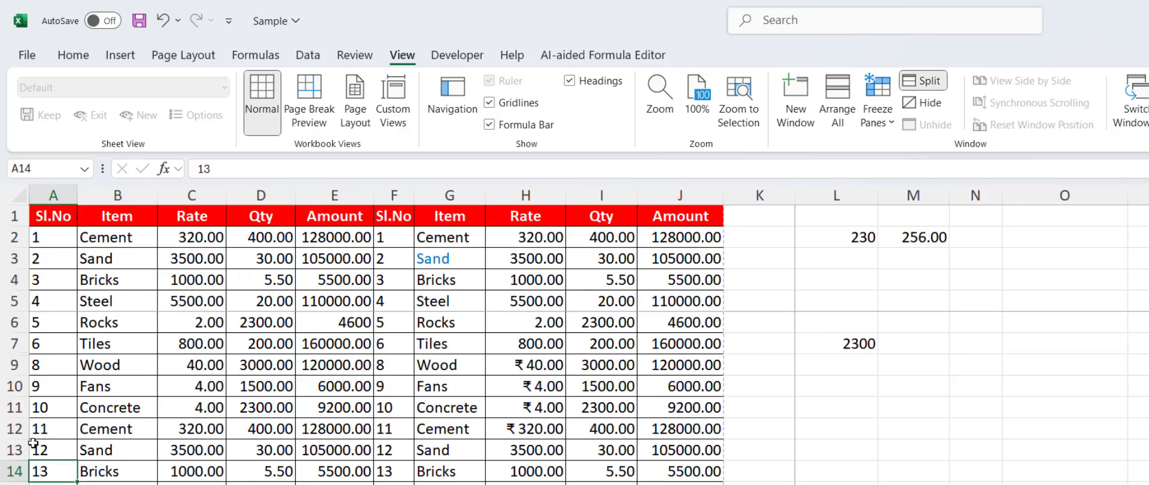
left_click(50, 451)
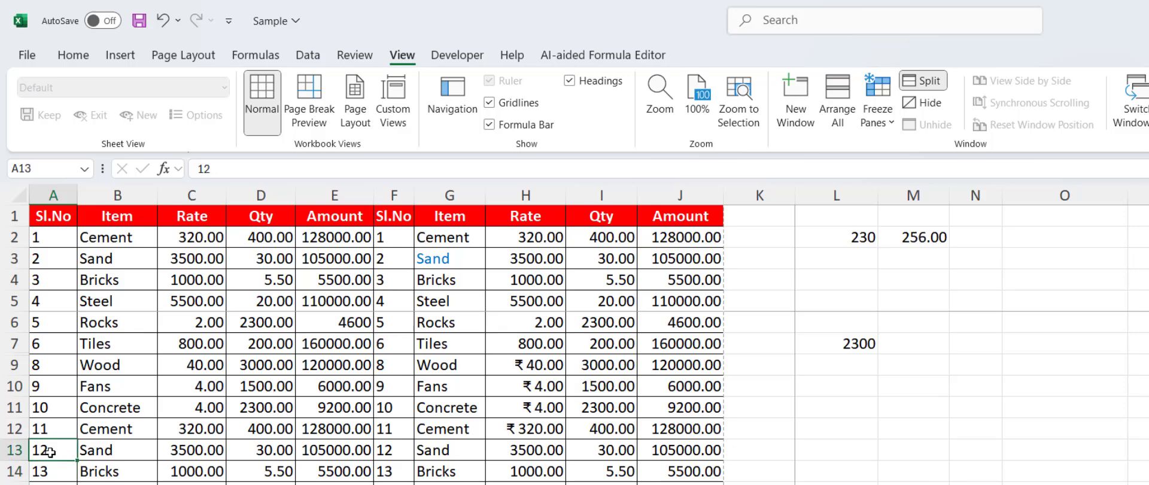
left_click(161, 451)
key("alt+w")
key("s")
left_click(66, 449)
Step: Split the window above row 13 and scroll the two panes independently
key("alt+w")
key("s")
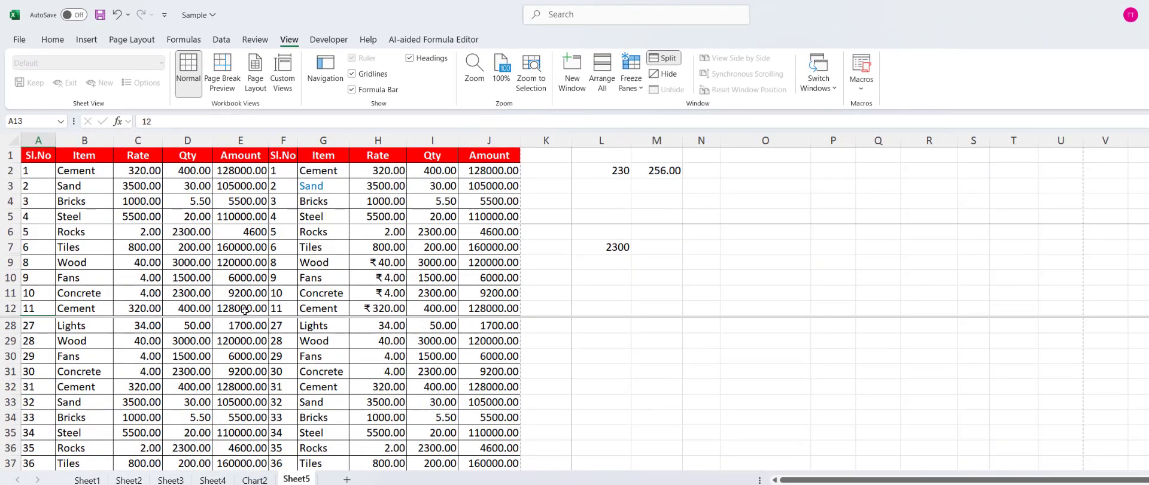
scroll(100, 399, "down", 19)
scroll(88, 355, "up", 20)
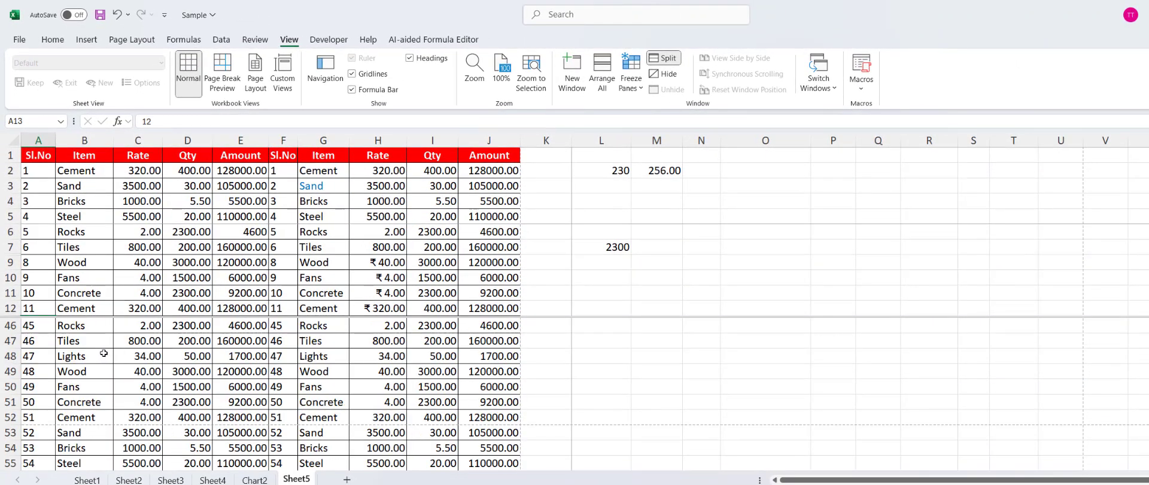
left_click(141, 277)
scroll(159, 272, "down", 4)
scroll(159, 272, "down", 4)
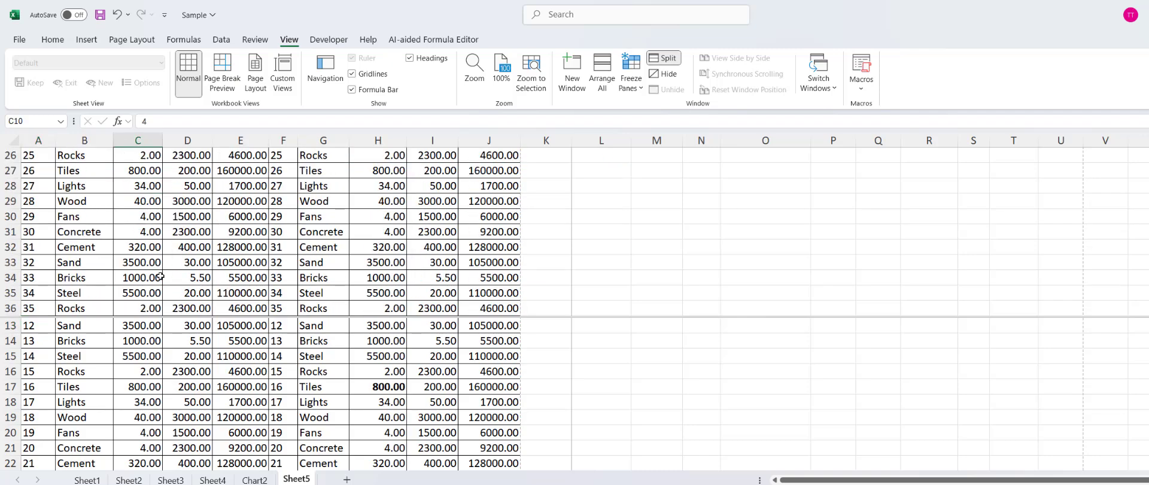
scroll(161, 276, "up", 8)
scroll(162, 278, "down", 5)
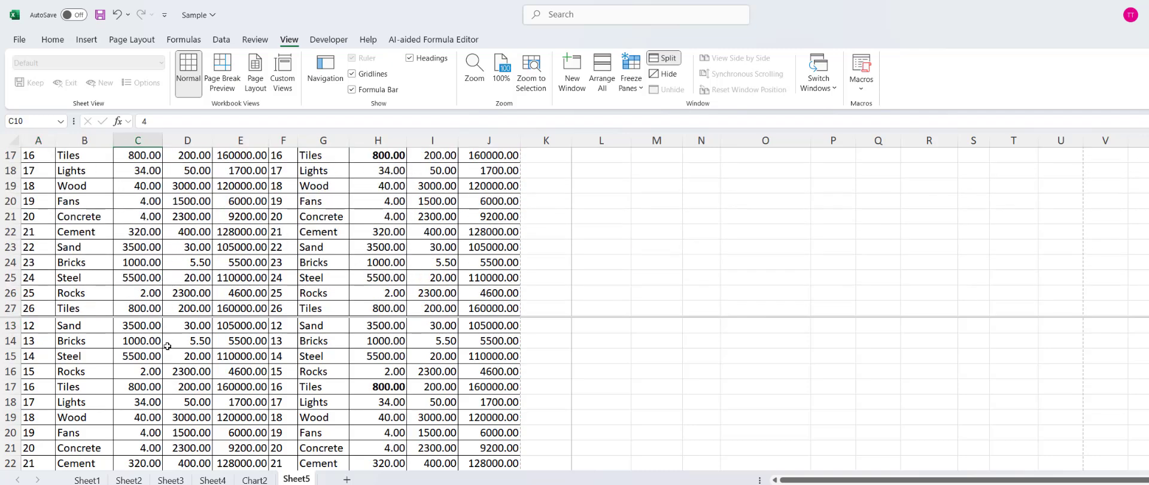